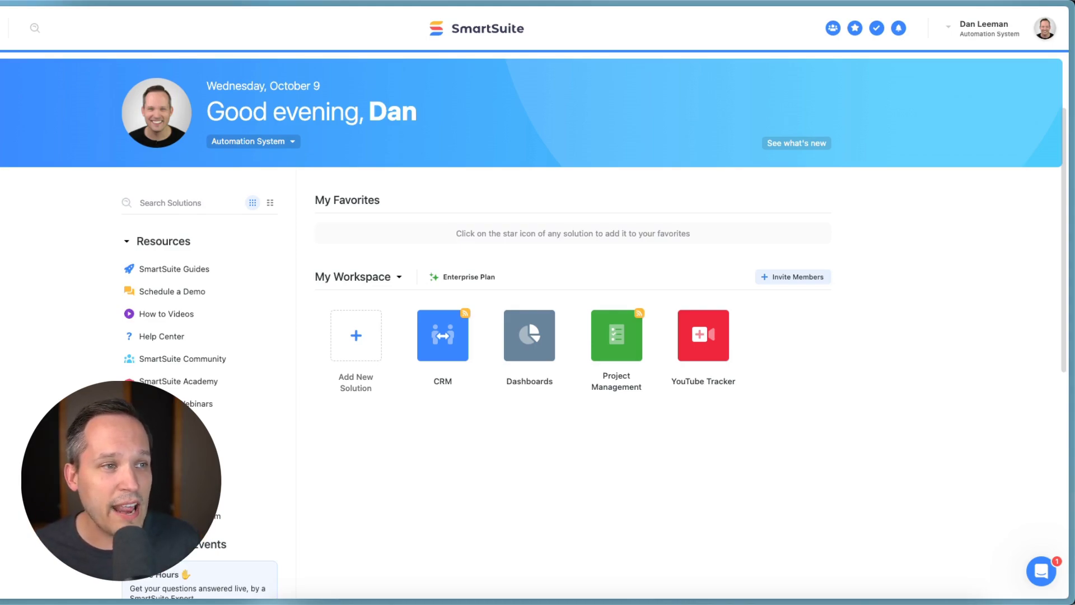
# Open the Dashboards solution and create a public dashboard view named Invoices
pyautogui.moveTo(529, 335)
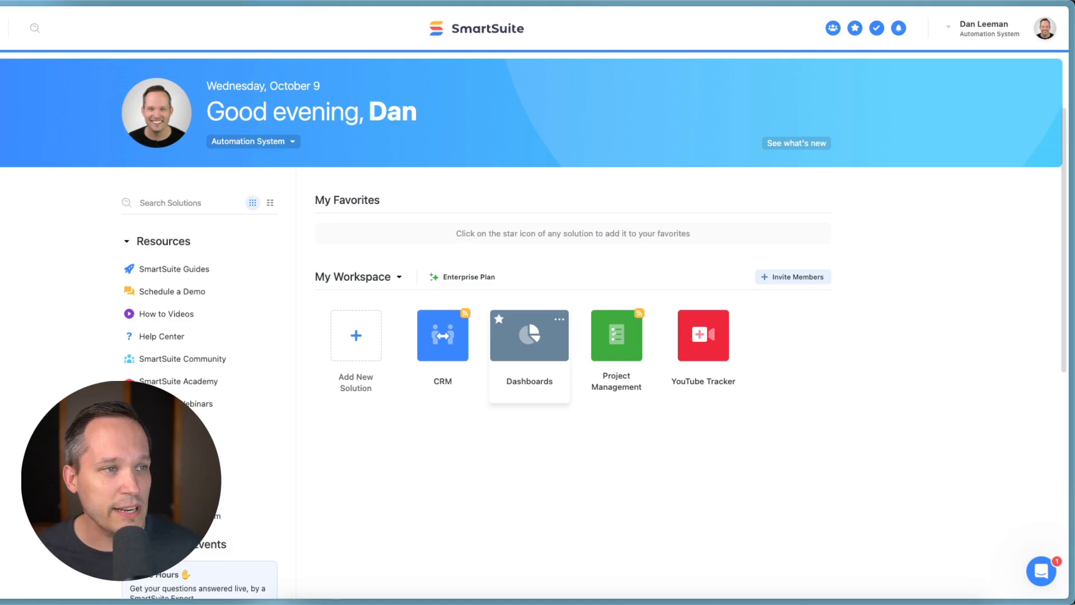
pyautogui.click(530, 335)
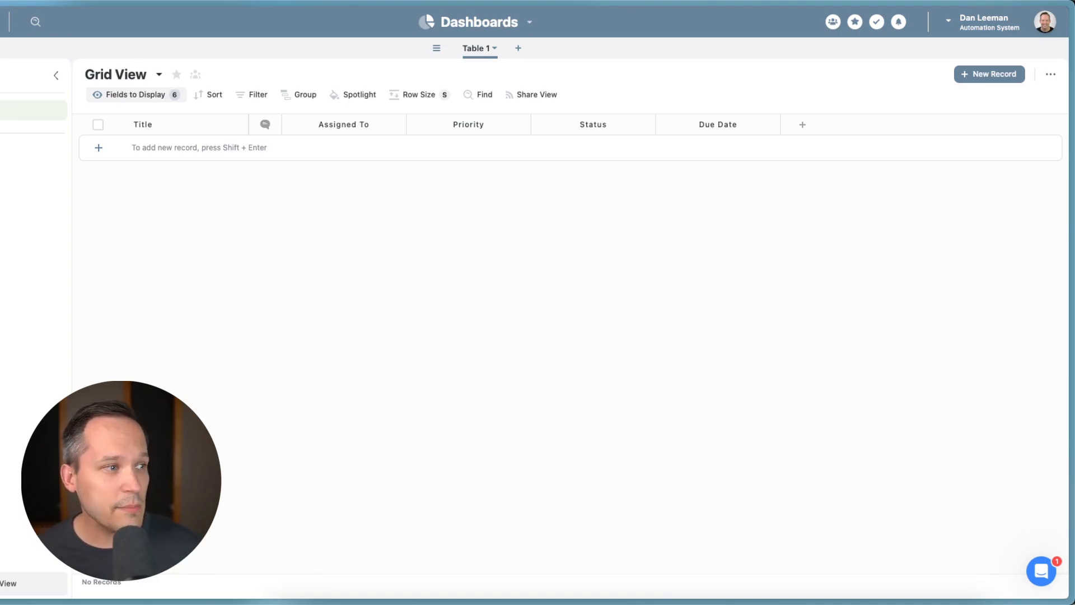
pyautogui.click(35, 583)
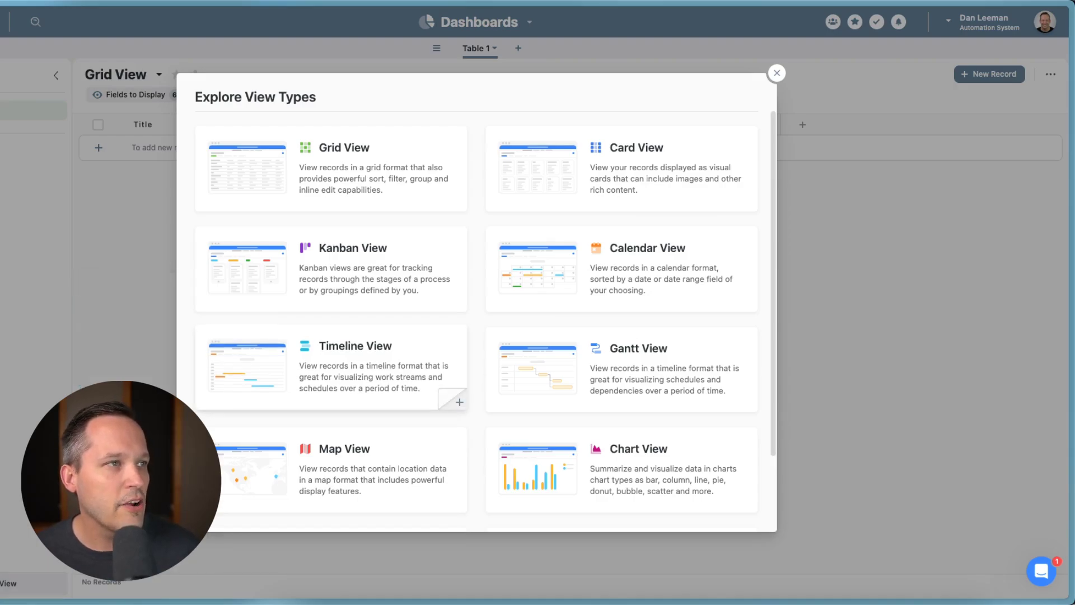
pyautogui.scroll(-3, 336, 364)
pyautogui.click(336, 470)
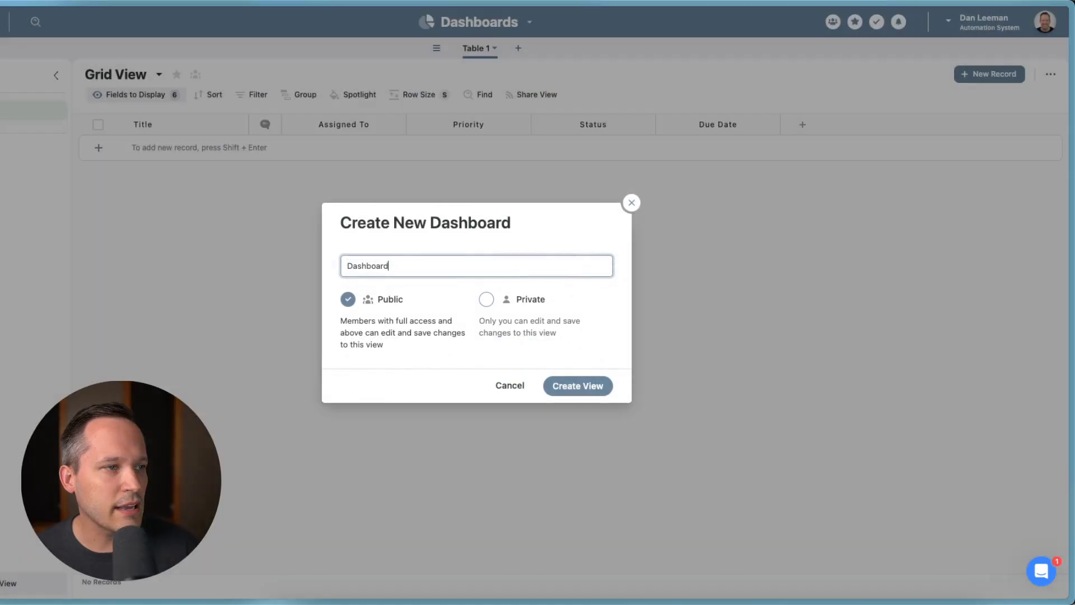
pyautogui.hotkey('ctrl', 'a')
pyautogui.write('Invoices')
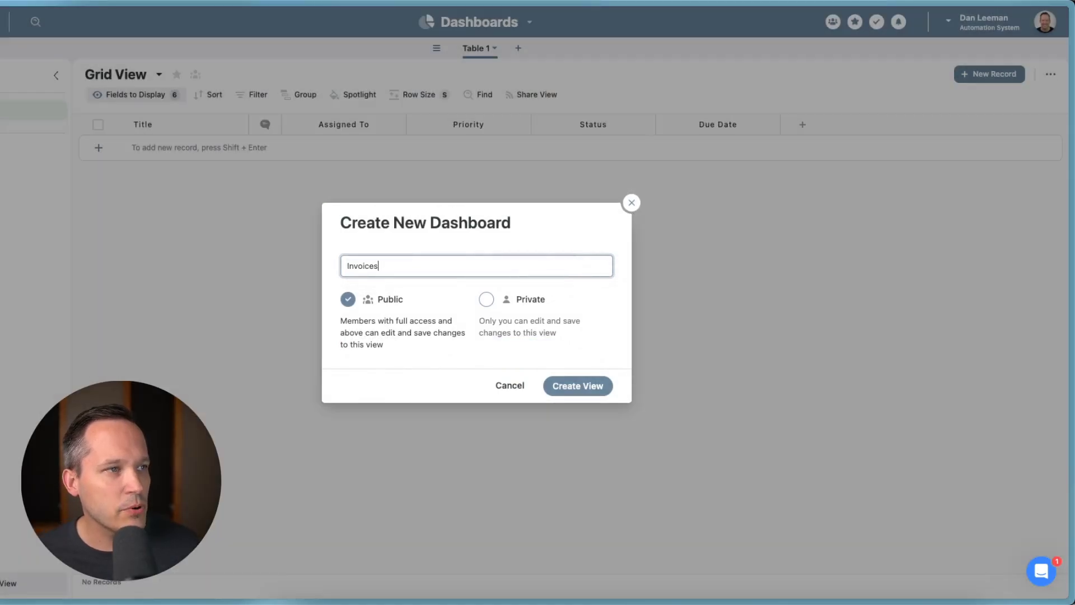
pyautogui.press('Return')
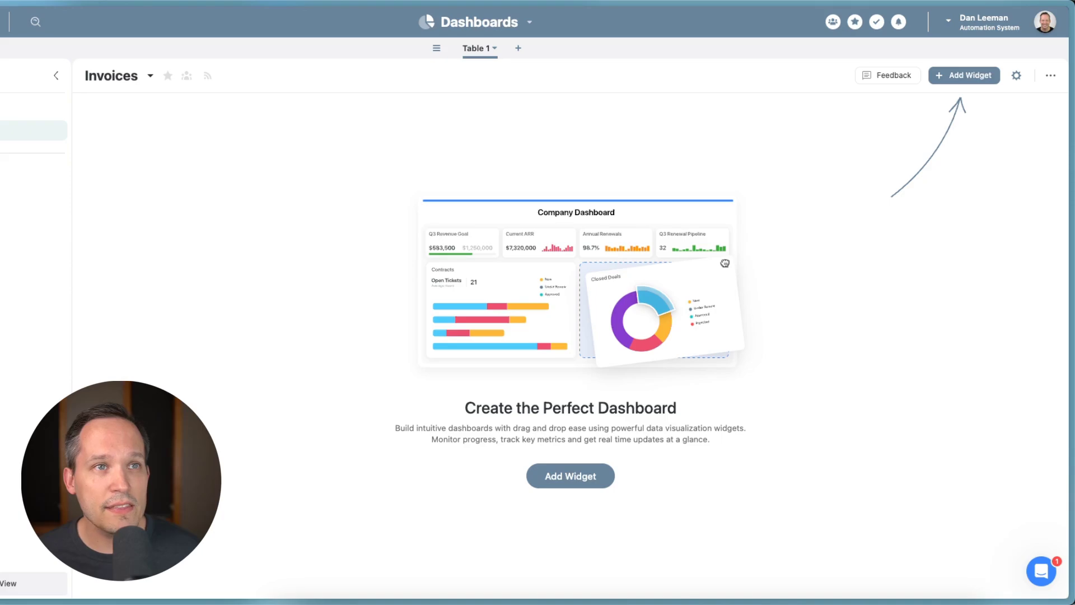
# Add a Record Selector widget to the Invoices dashboard, using the CRM solution's Accounts table as its source
pyautogui.click(964, 75)
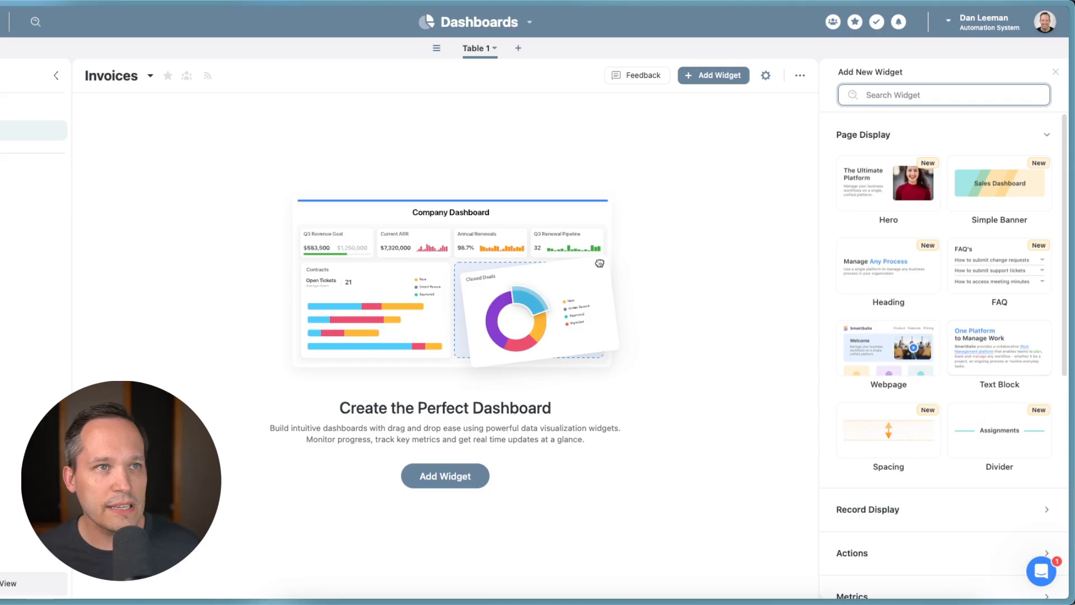
pyautogui.write('Se')
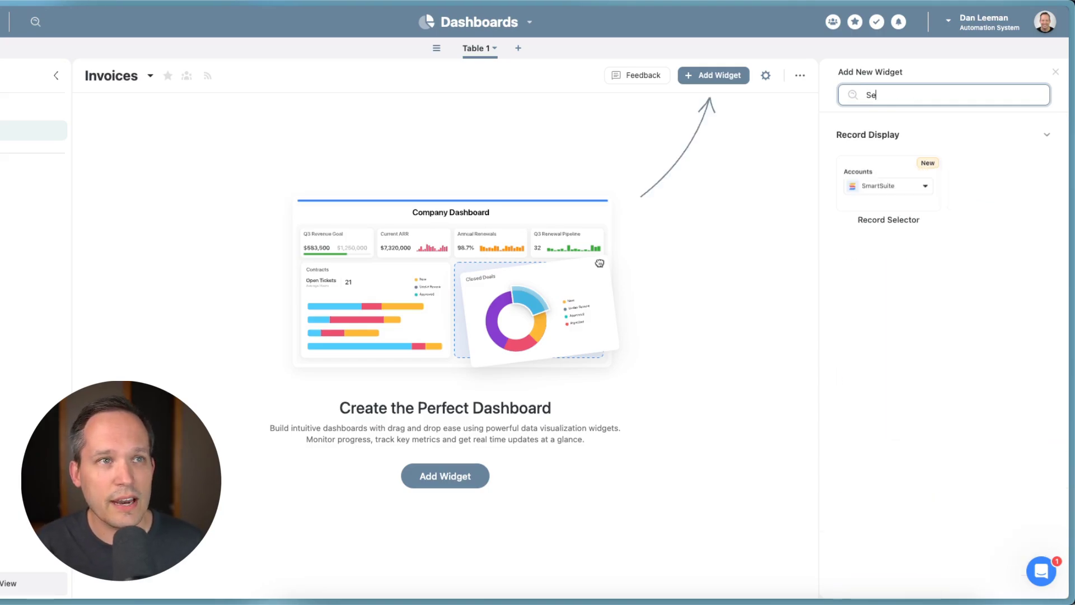
pyautogui.click(888, 185)
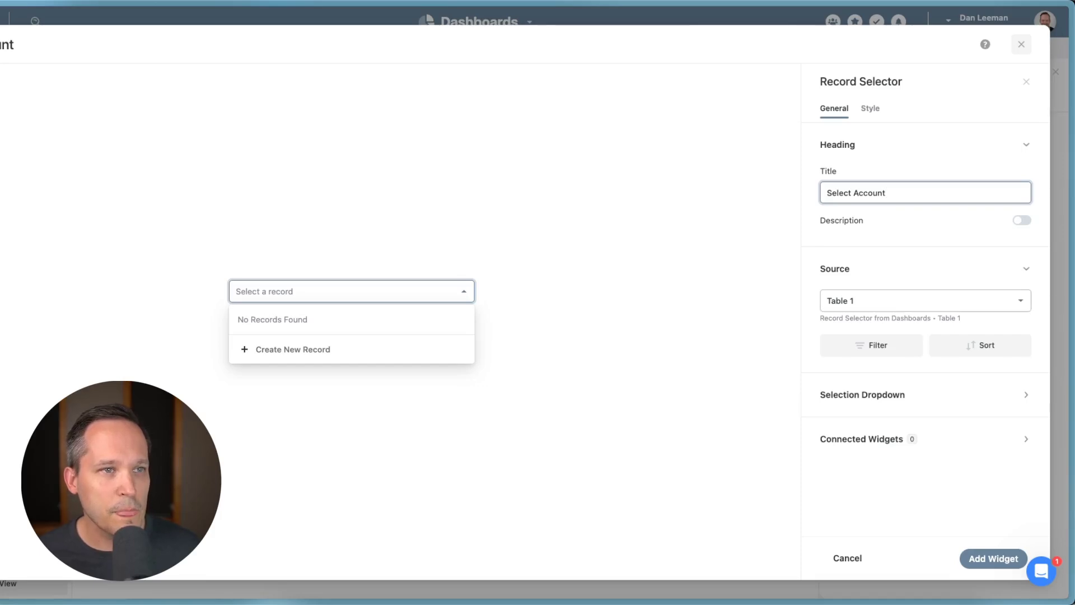
pyautogui.click(924, 301)
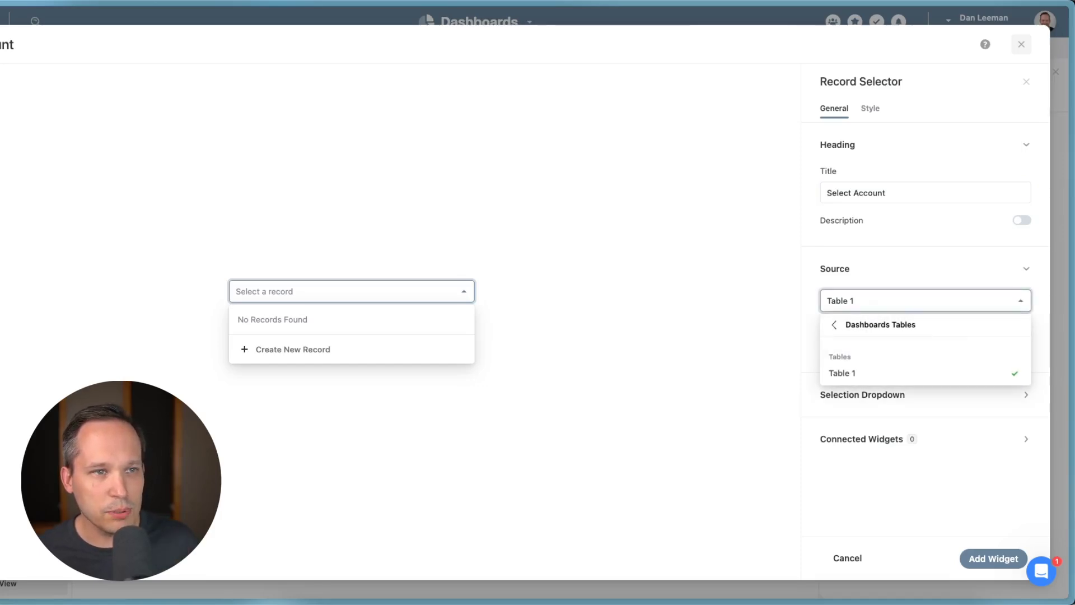
pyautogui.click(834, 324)
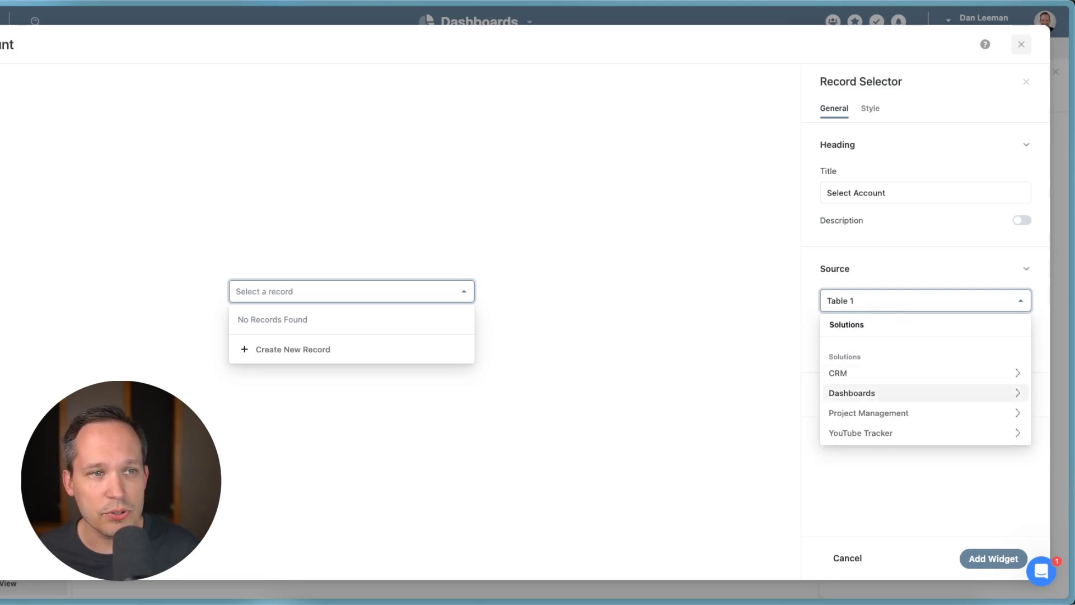
pyautogui.click(838, 372)
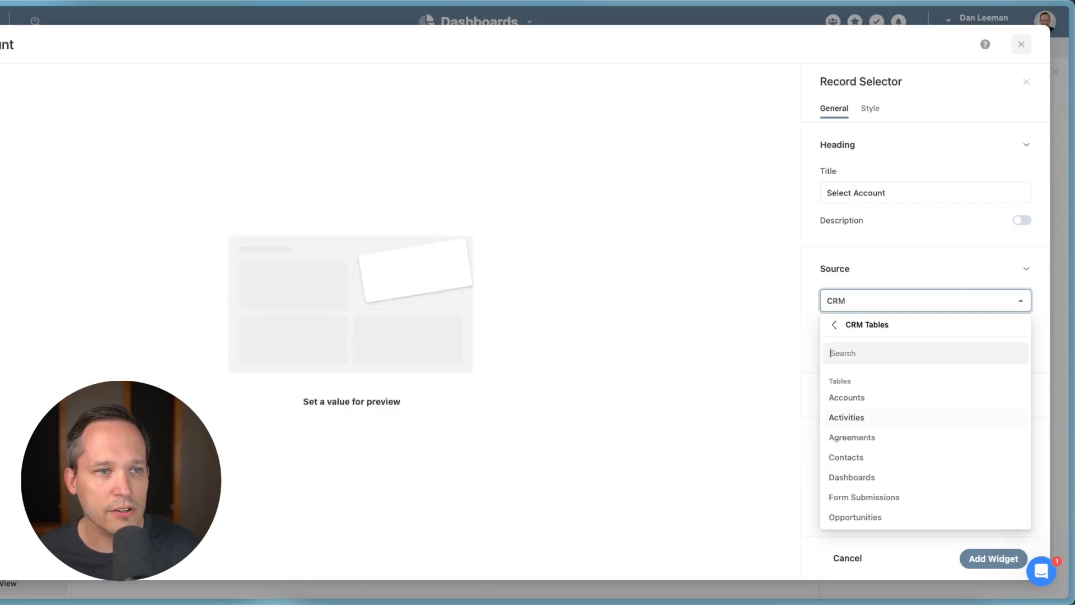
pyautogui.click(845, 396)
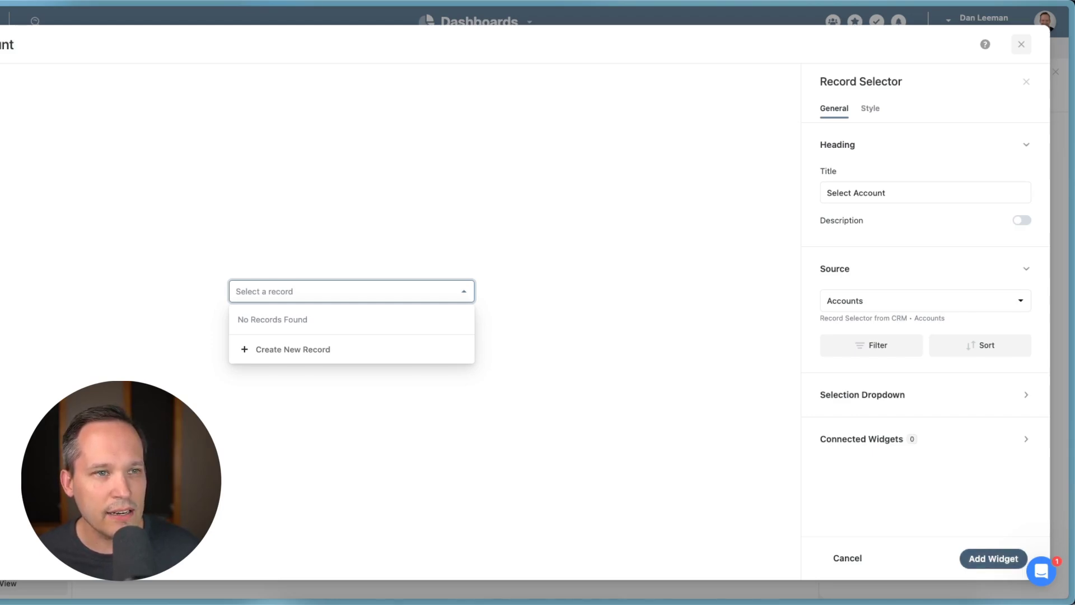
pyautogui.click(993, 558)
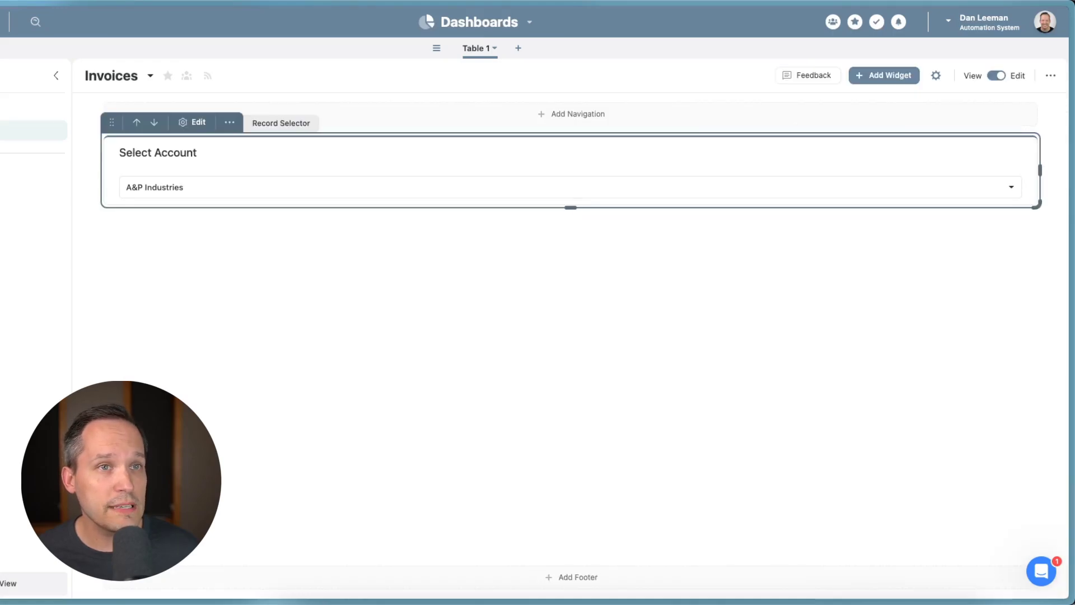
# Narrow the Select Account widget to about a quarter of the dashboard's width and look through its account options
pyautogui.moveTo(1040, 170); pyautogui.dragTo(332, 170)
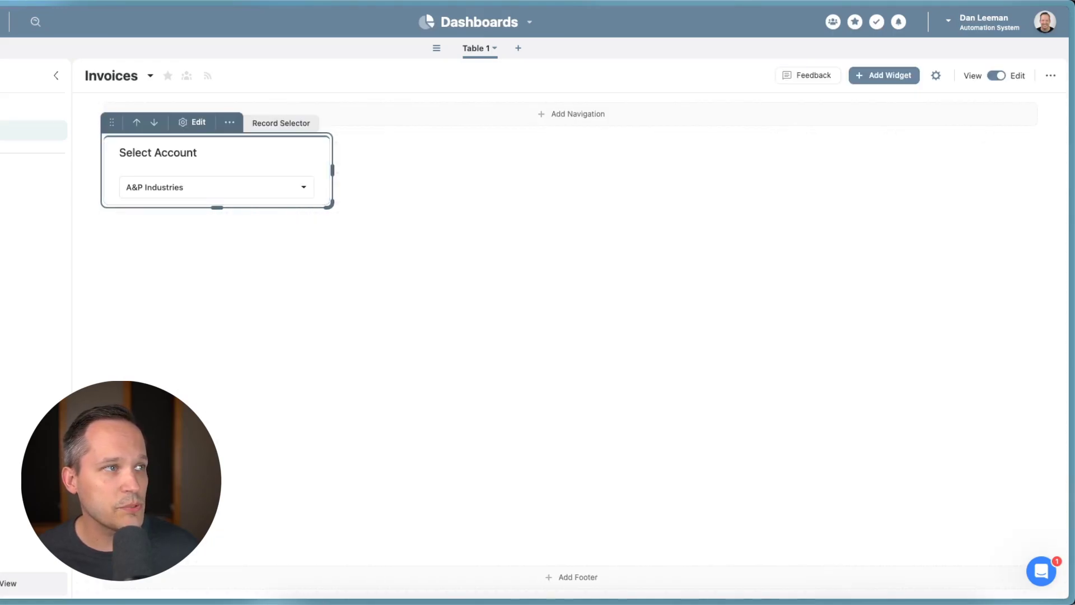
pyautogui.click(216, 187)
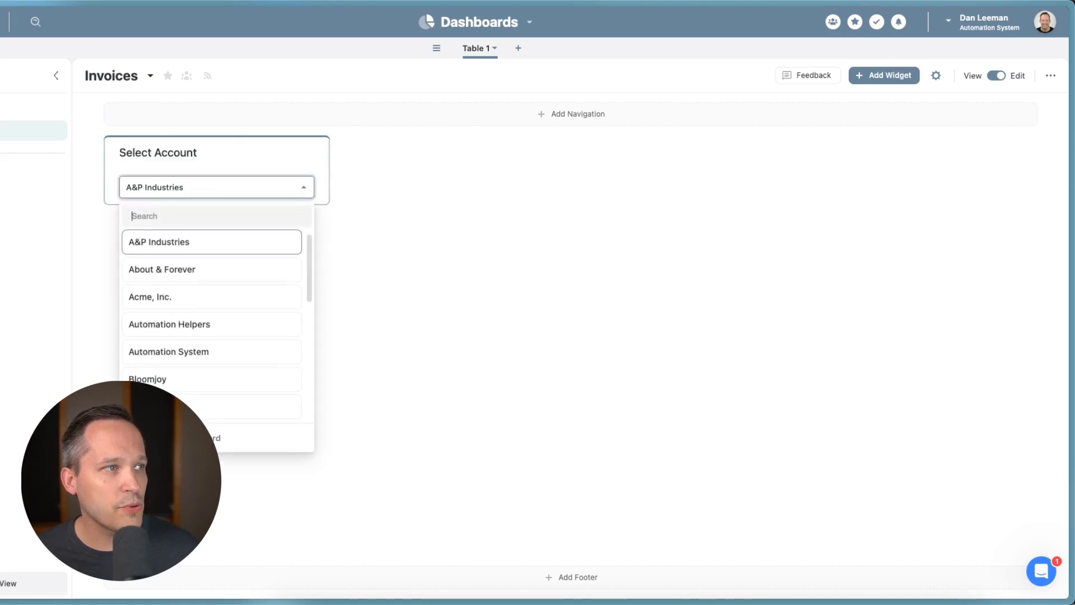
pyautogui.scroll(-10, 213, 297)
pyautogui.scroll(12, 213, 297)
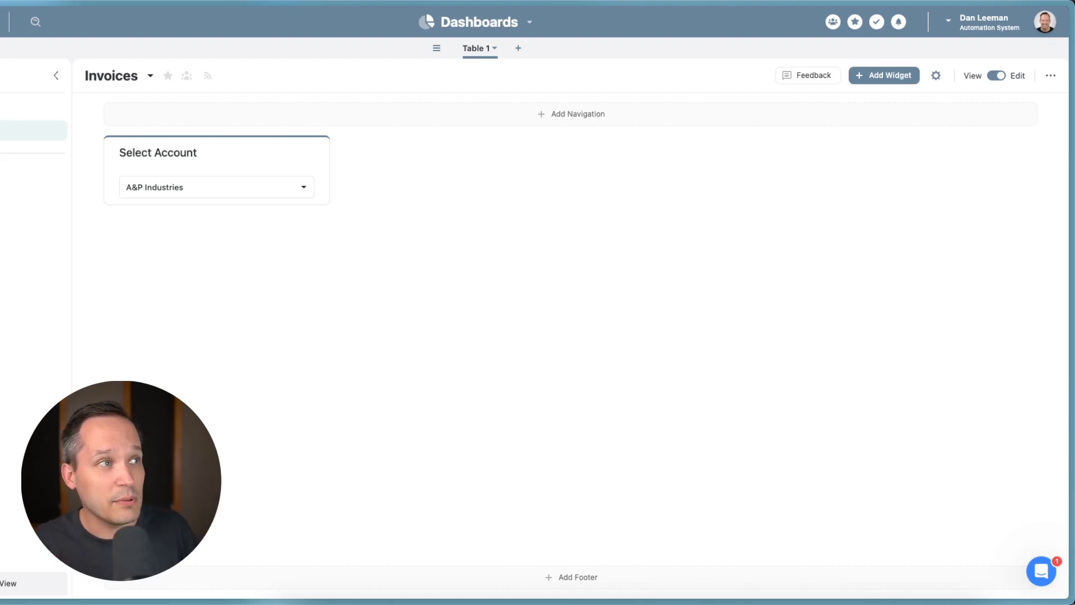
# Duplicate the Select Account widget under the name Select Project
pyautogui.moveTo(217, 169)
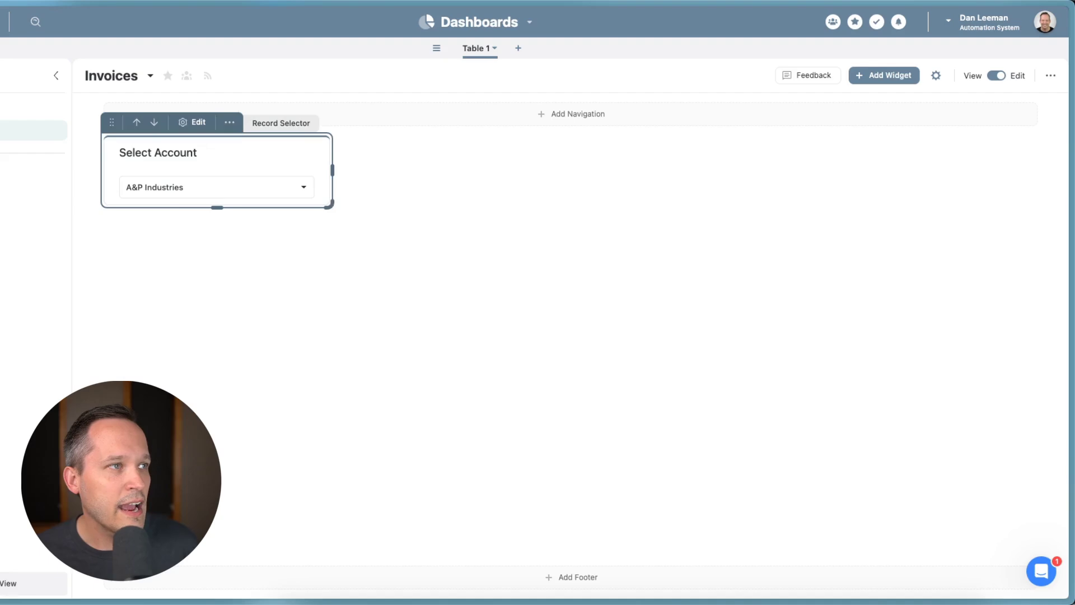
pyautogui.click(229, 122)
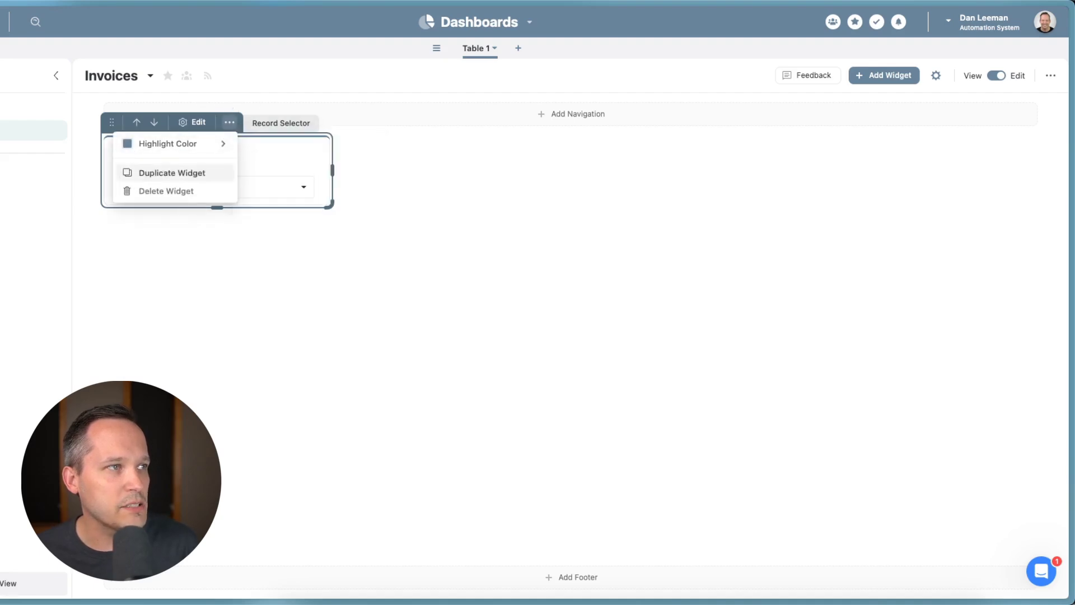
pyautogui.click(172, 172)
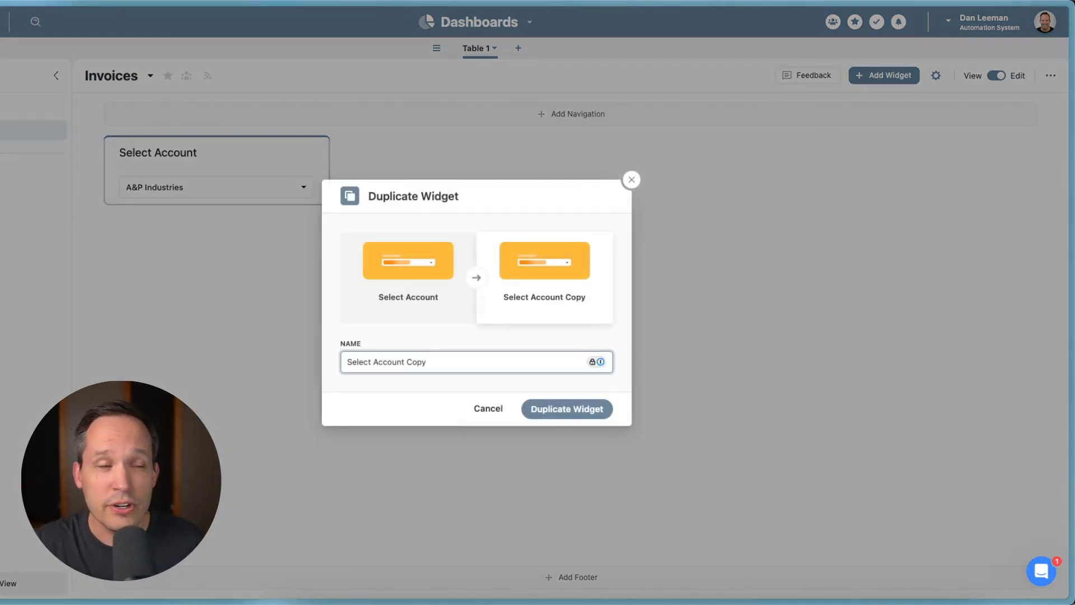
pyautogui.hotkey('alt', 'BackSpace')
pyautogui.hotkey('alt', 'BackSpace')
pyautogui.write('Project')
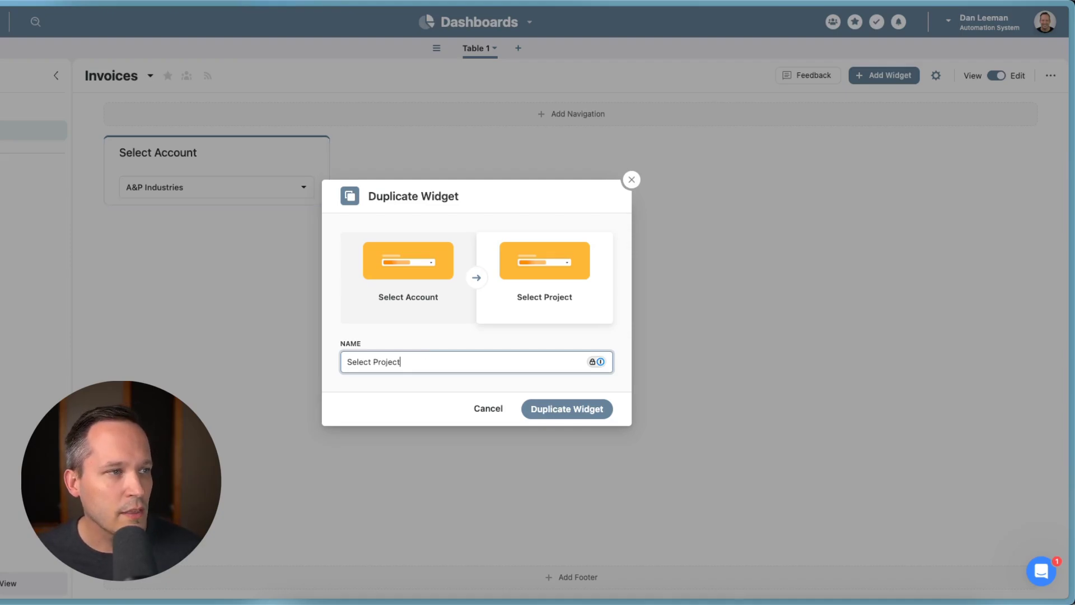
pyautogui.press('Return')
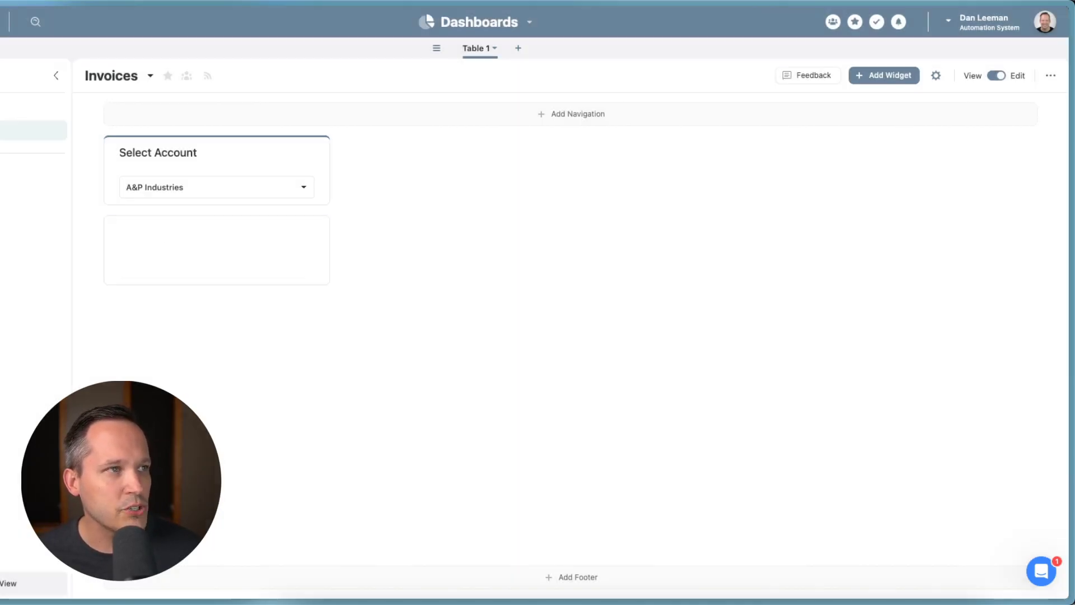
# Set the Select Project widget's source to CRM's Select Account record selector with Projects as the linked record, and save the changes
pyautogui.click(196, 202)
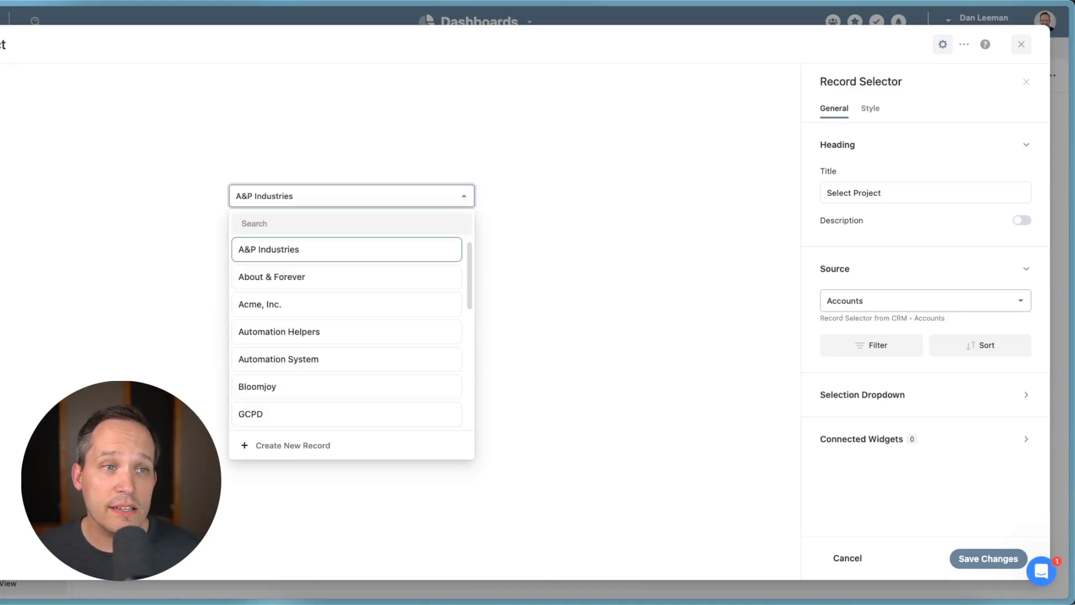
pyautogui.click(925, 300)
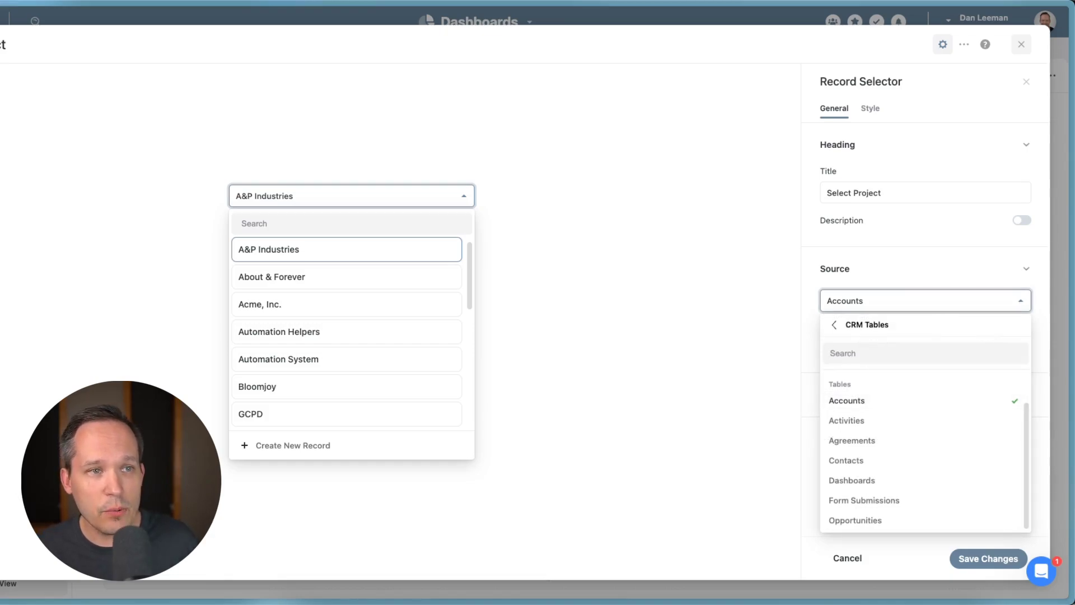
pyautogui.click(856, 325)
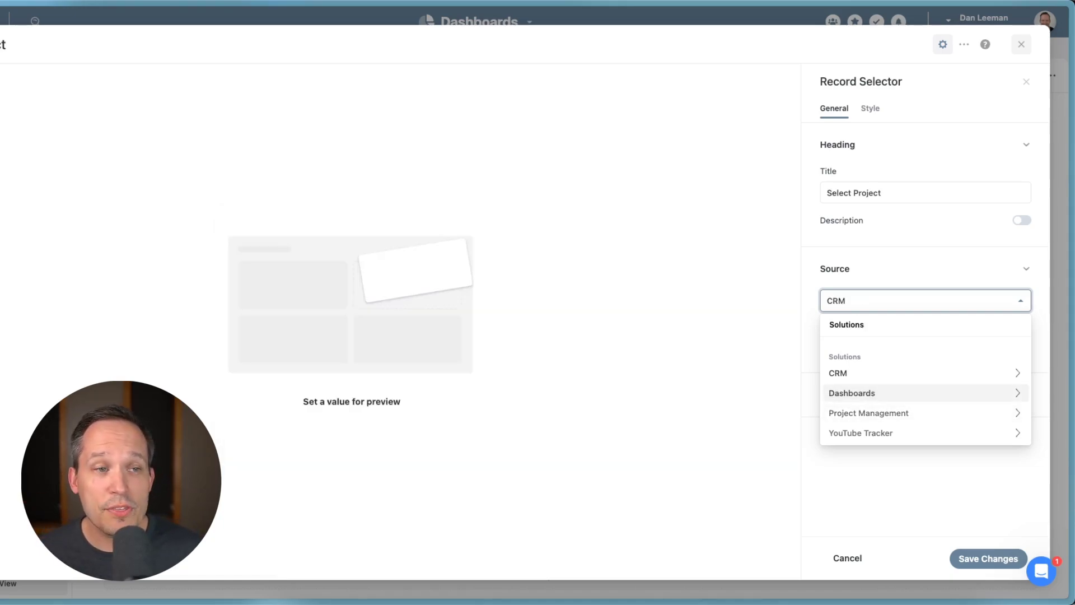
pyautogui.click(868, 373)
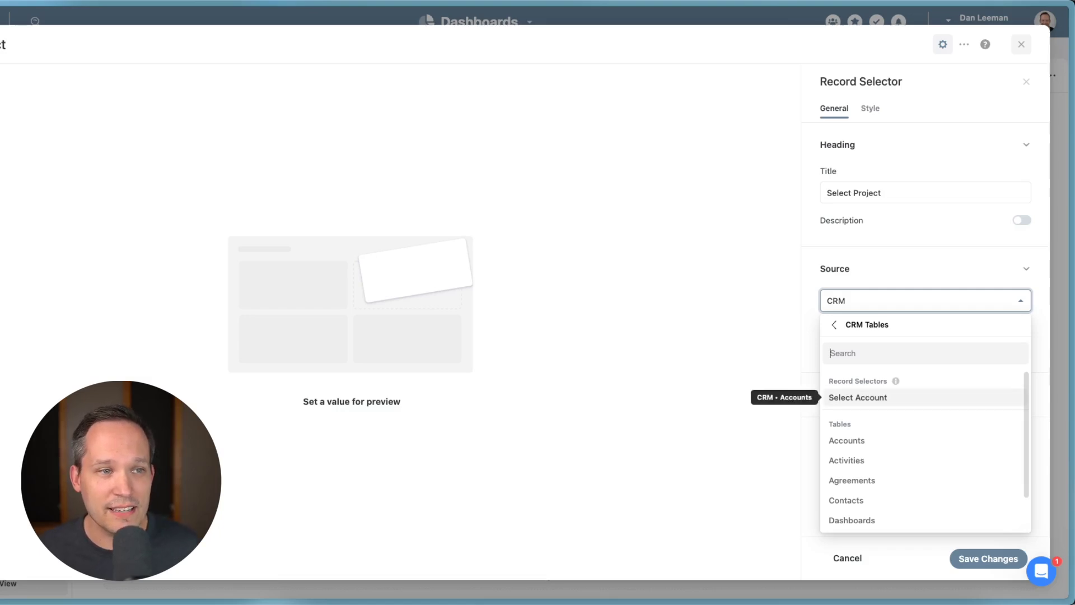
pyautogui.click(857, 397)
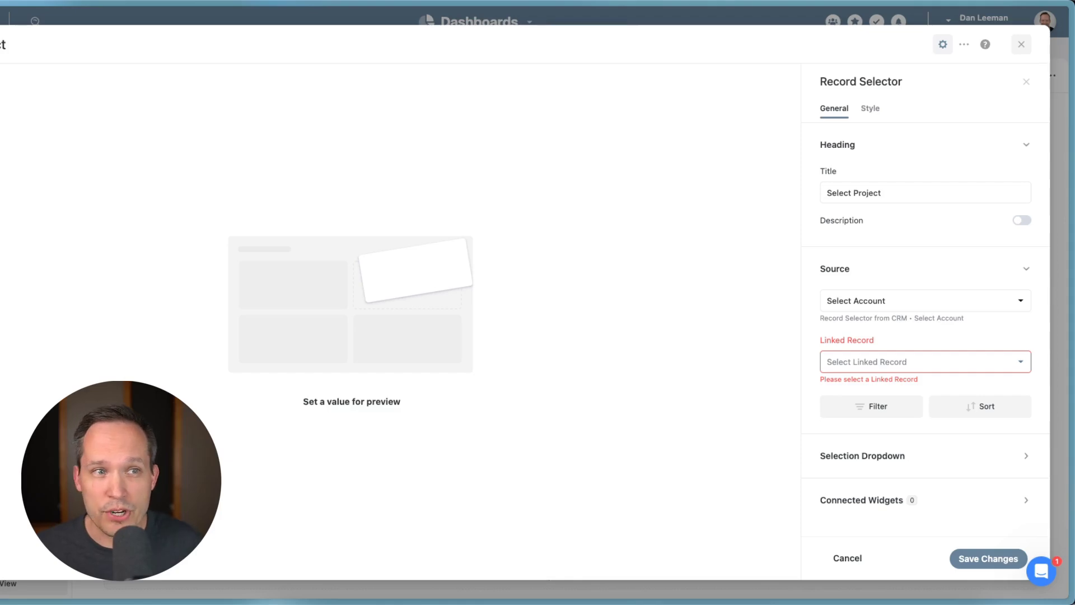
pyautogui.click(925, 361)
pyautogui.scroll(-2, 924, 459)
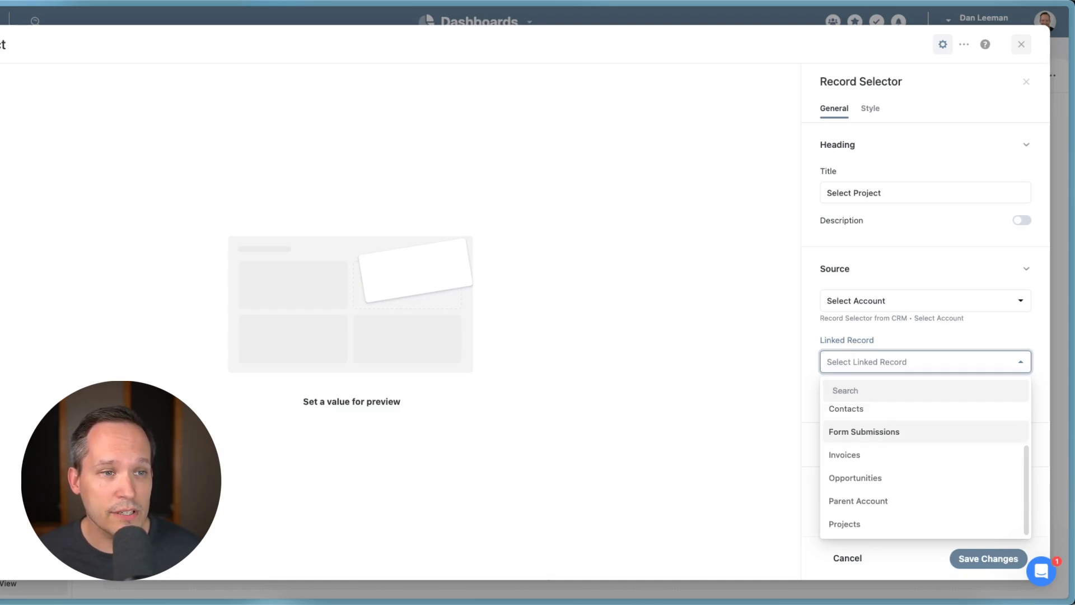
pyautogui.click(845, 523)
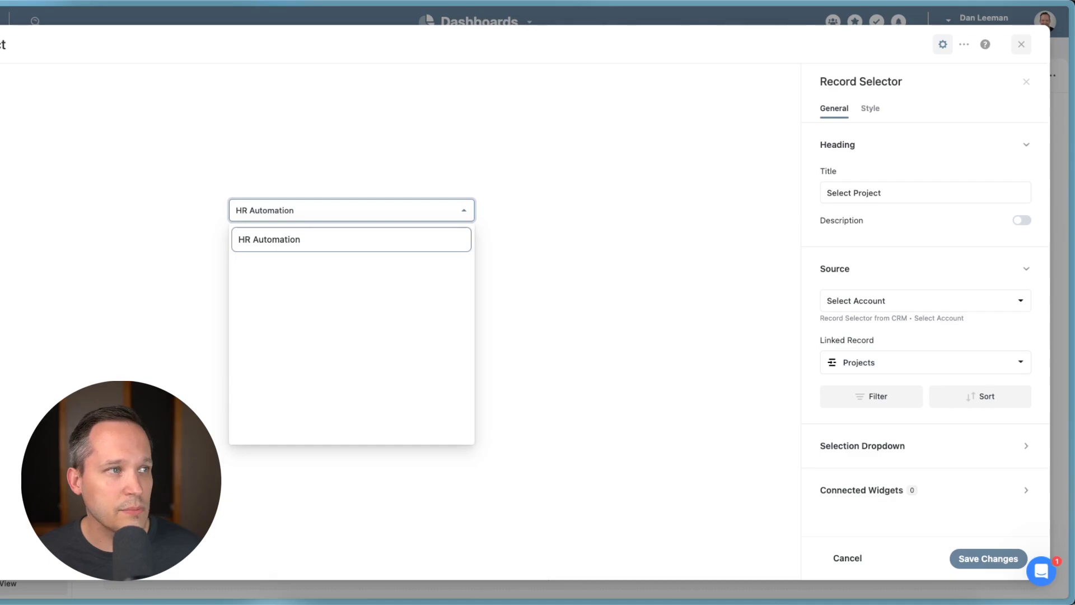
pyautogui.click(988, 558)
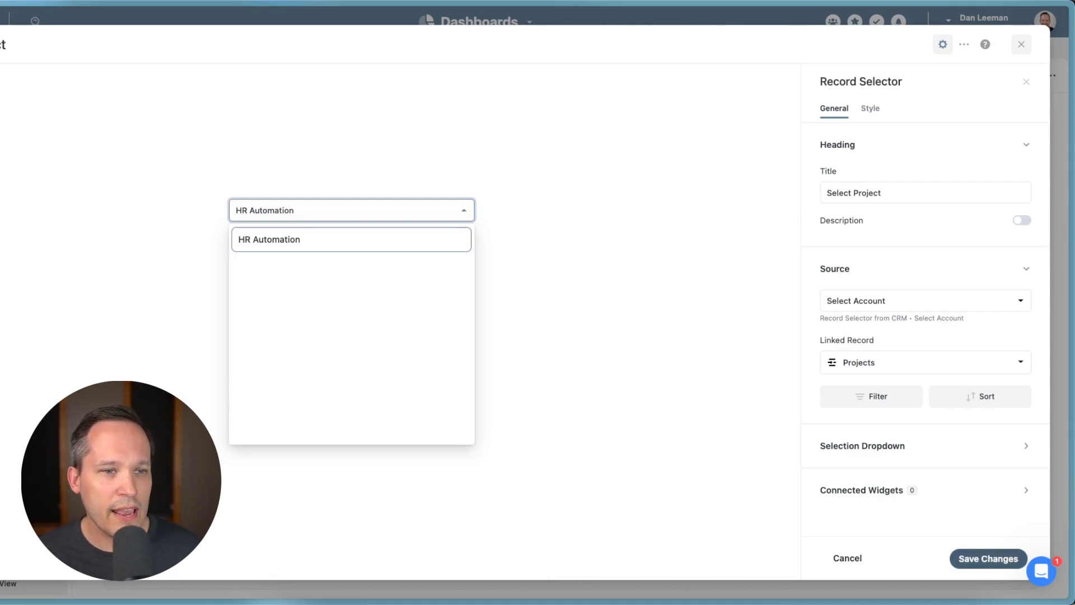
# Move the Select Project widget to the right of Select Account in the same row and view its project options
pyautogui.moveTo(112, 224)
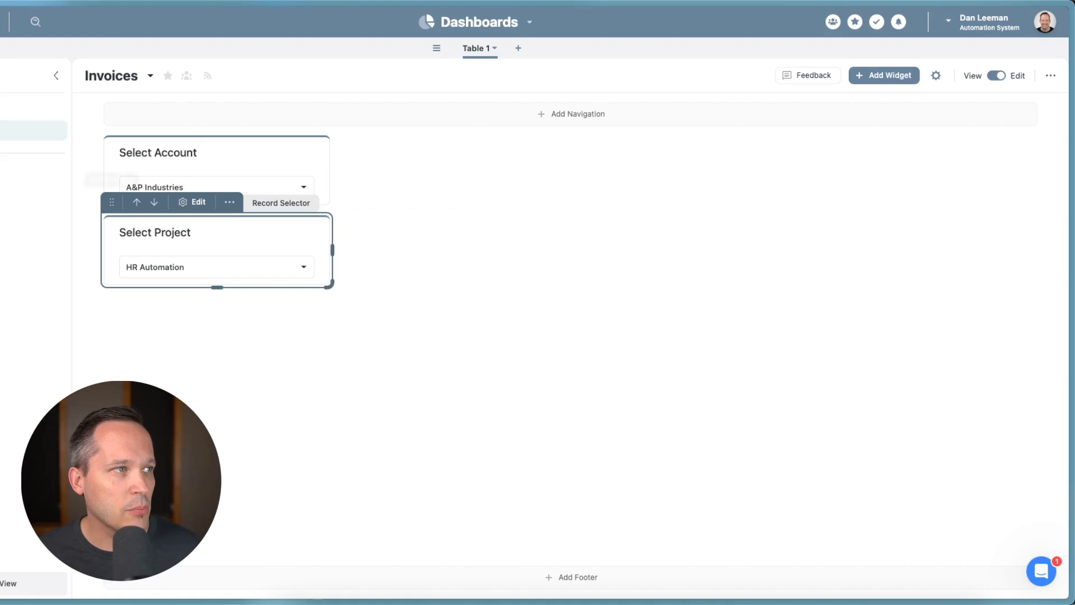
pyautogui.moveTo(112, 202); pyautogui.dragTo(358, 123)
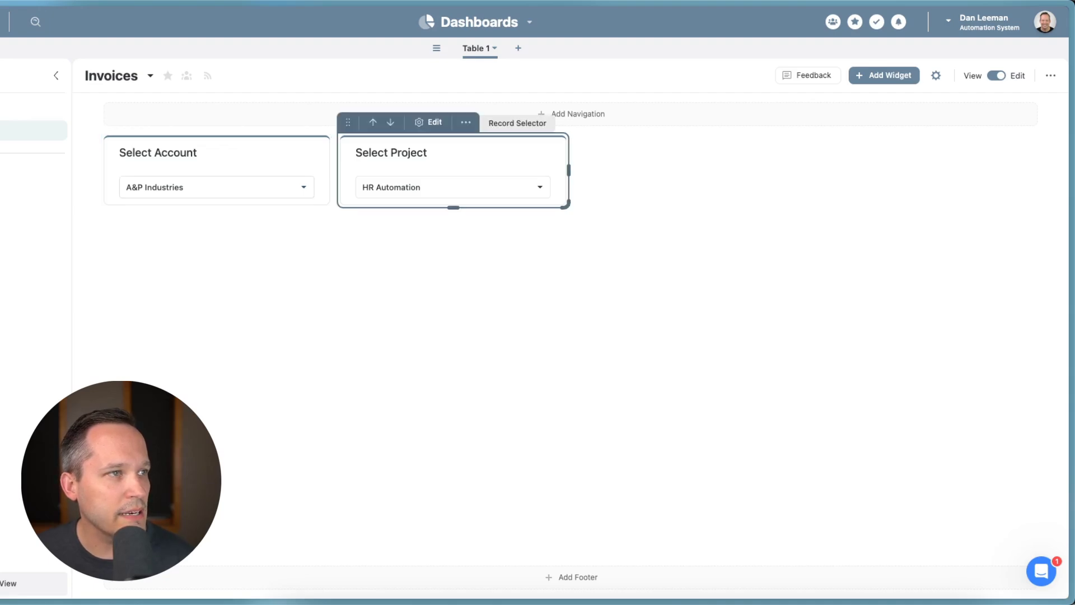
pyautogui.click(448, 187)
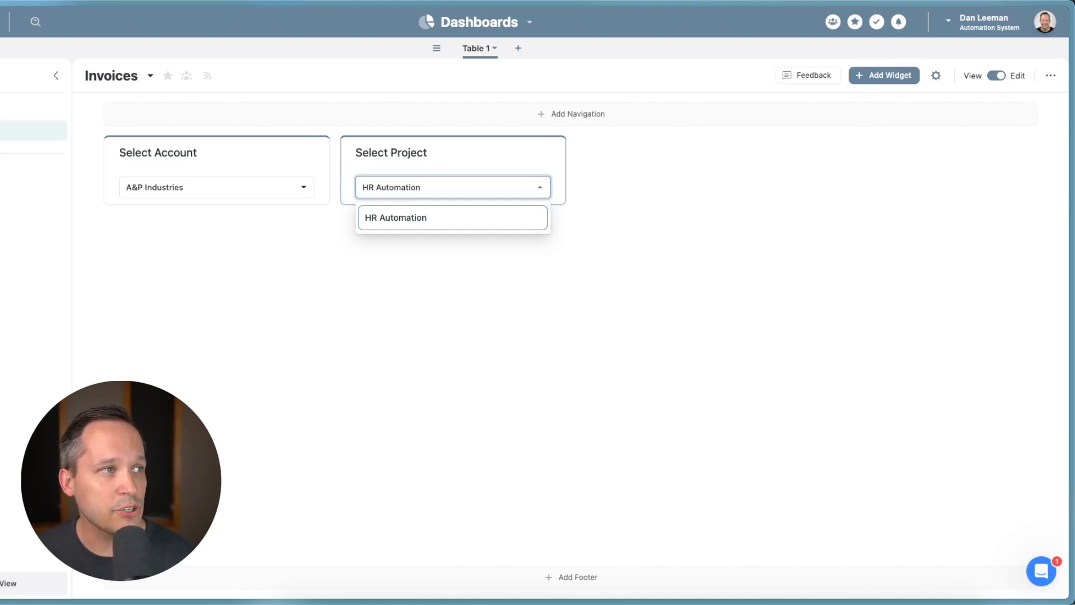
# Choose Automation Helpers in the Select Account widget to test the linked project selector
pyautogui.click(216, 187)
pyautogui.click(216, 187)
pyautogui.scroll(-1, 212, 288)
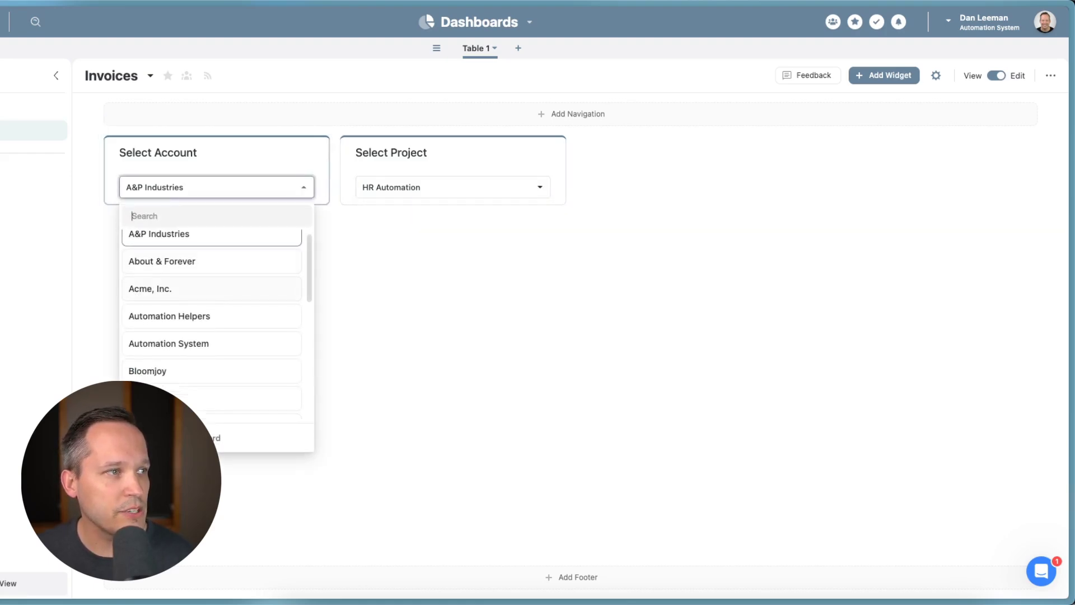
pyautogui.click(212, 316)
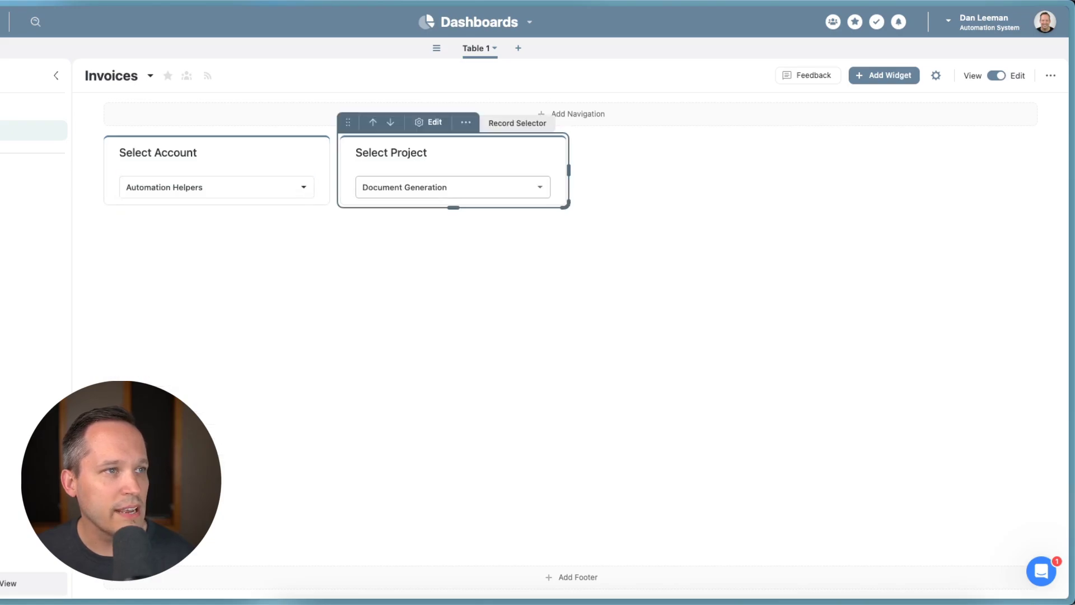
# Review the project options offered in the Select Project widget for the chosen account
pyautogui.click(452, 187)
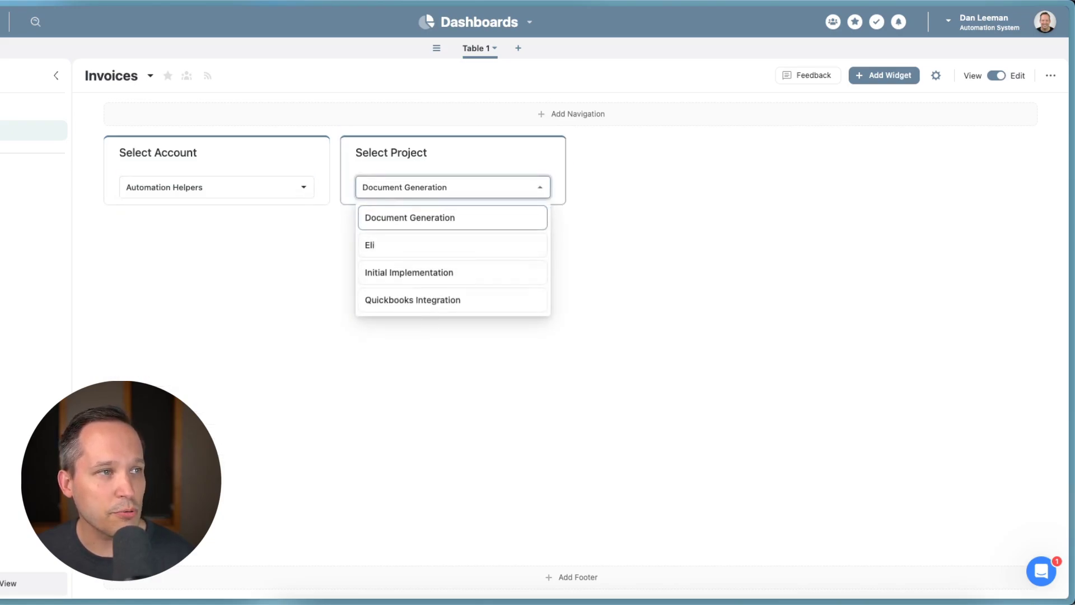
pyautogui.press('Escape')
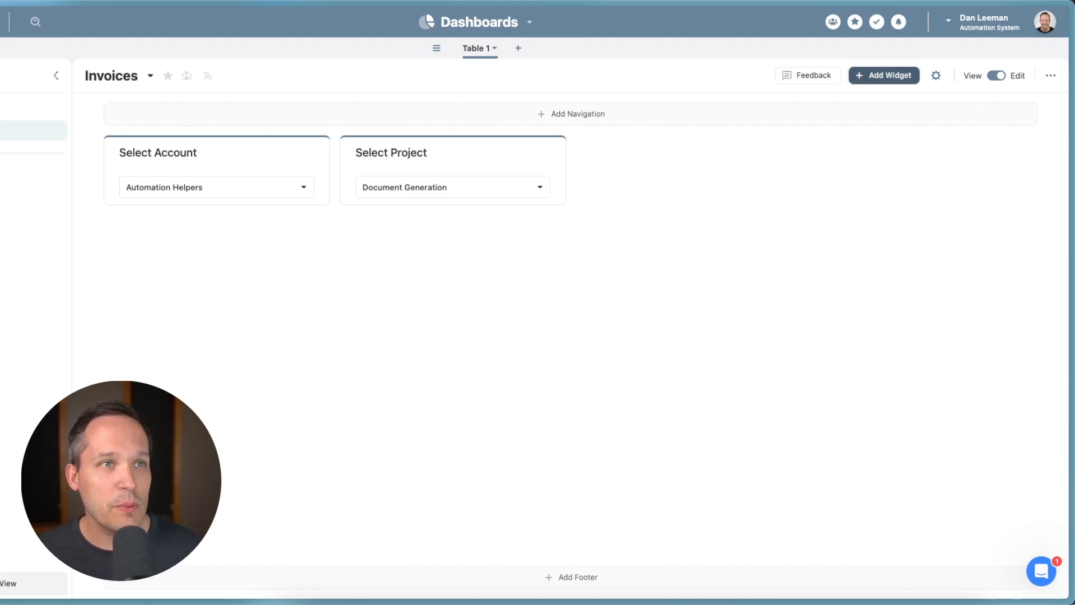
# Start a new Grid View widget for the dashboard and title it Invoices
pyautogui.click(884, 75)
pyautogui.write('grid')
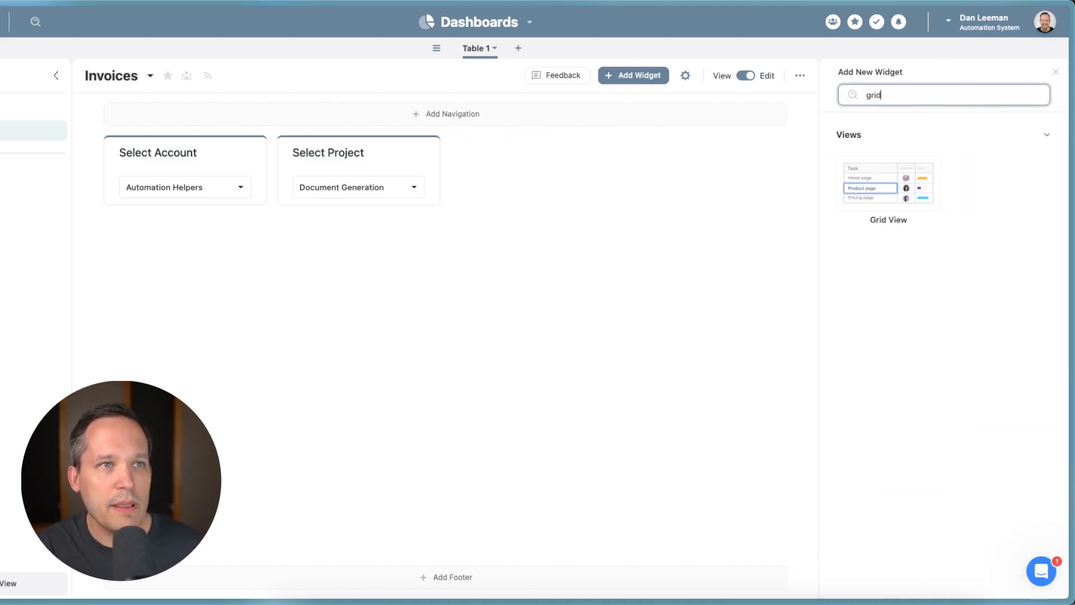
pyautogui.click(888, 183)
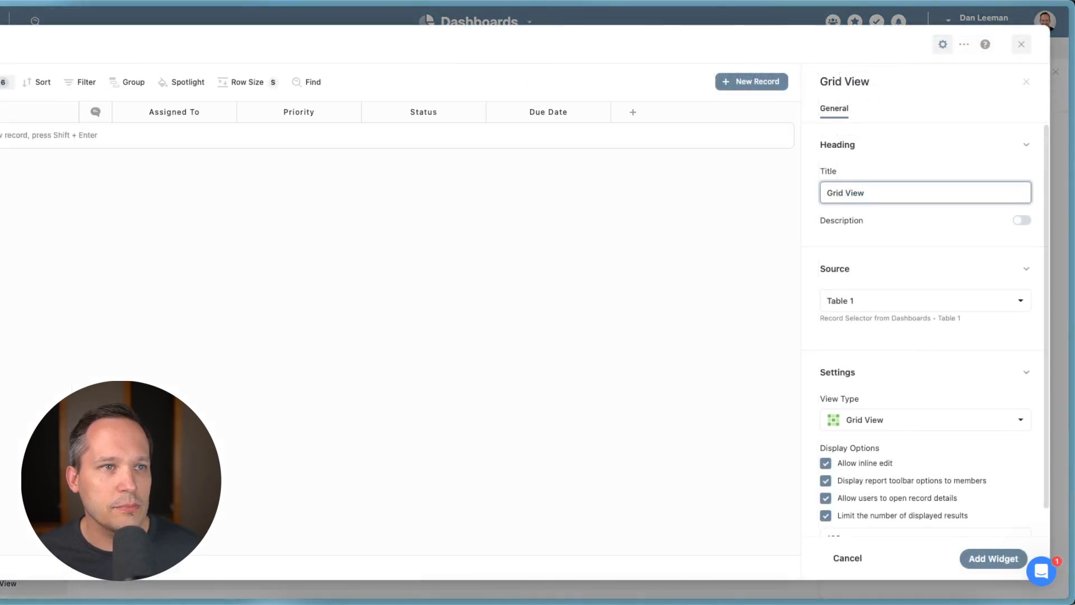
pyautogui.press('super+a')
pyautogui.write('Invoices')
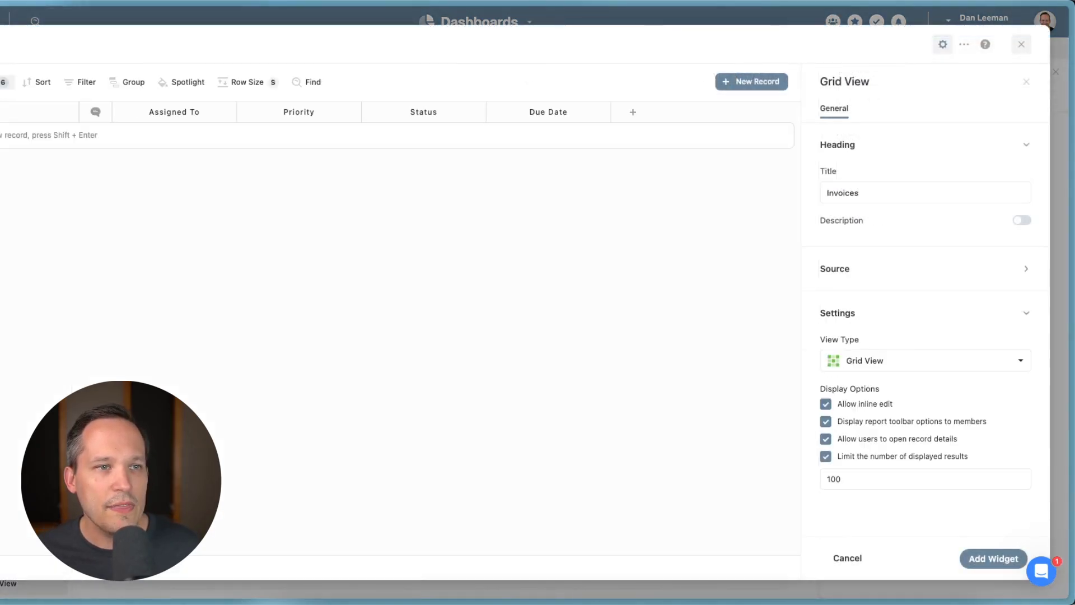
# Set the Invoices grid's source to the Select Project record selector with Link to Invoices as the linked record, and add the widget
pyautogui.click(925, 300)
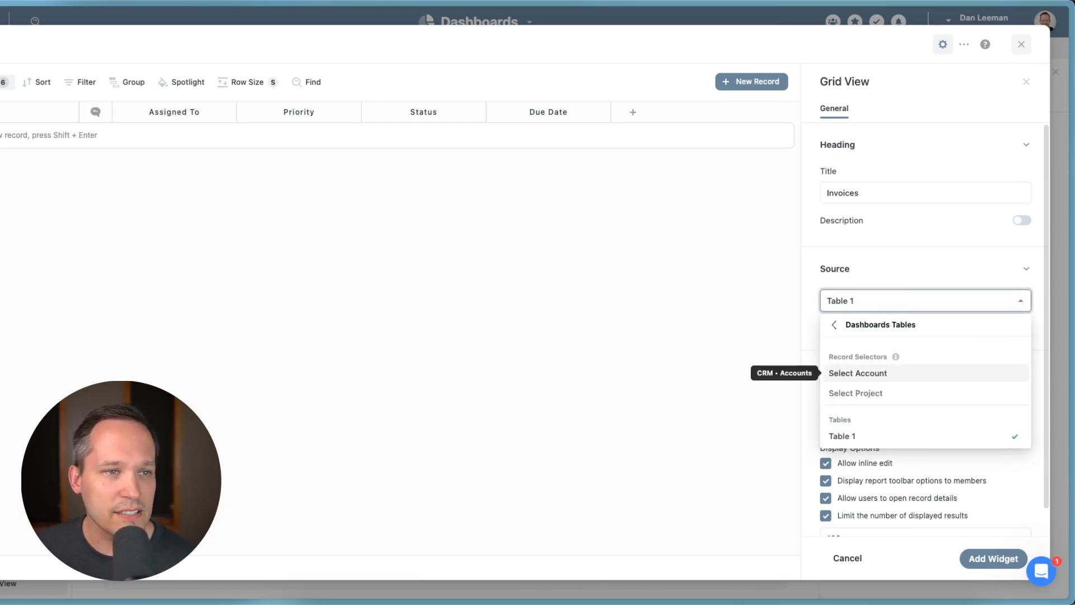
pyautogui.click(856, 393)
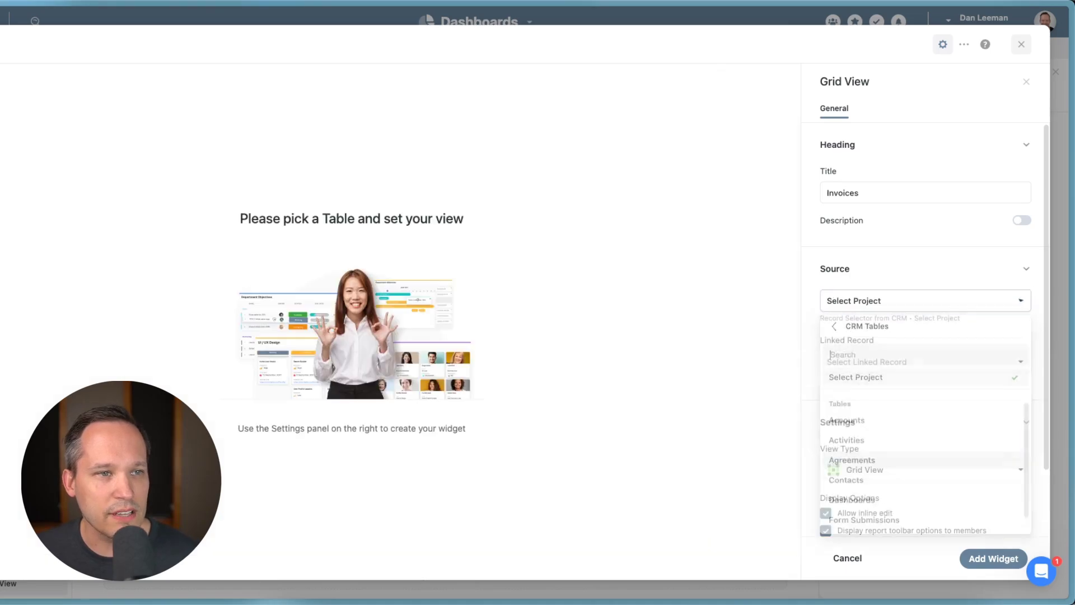
pyautogui.click(924, 362)
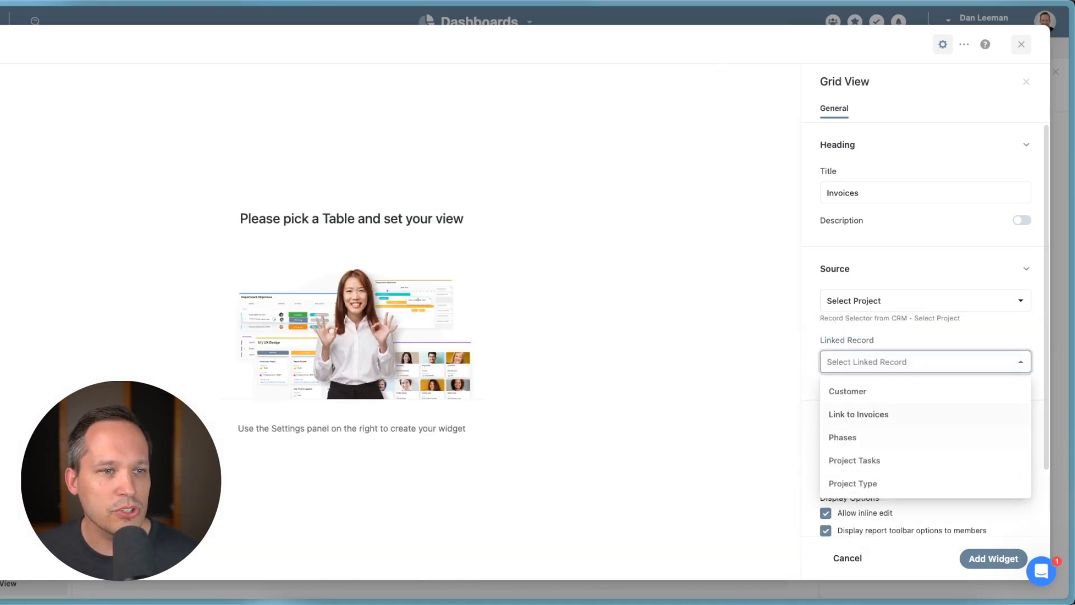
pyautogui.click(859, 414)
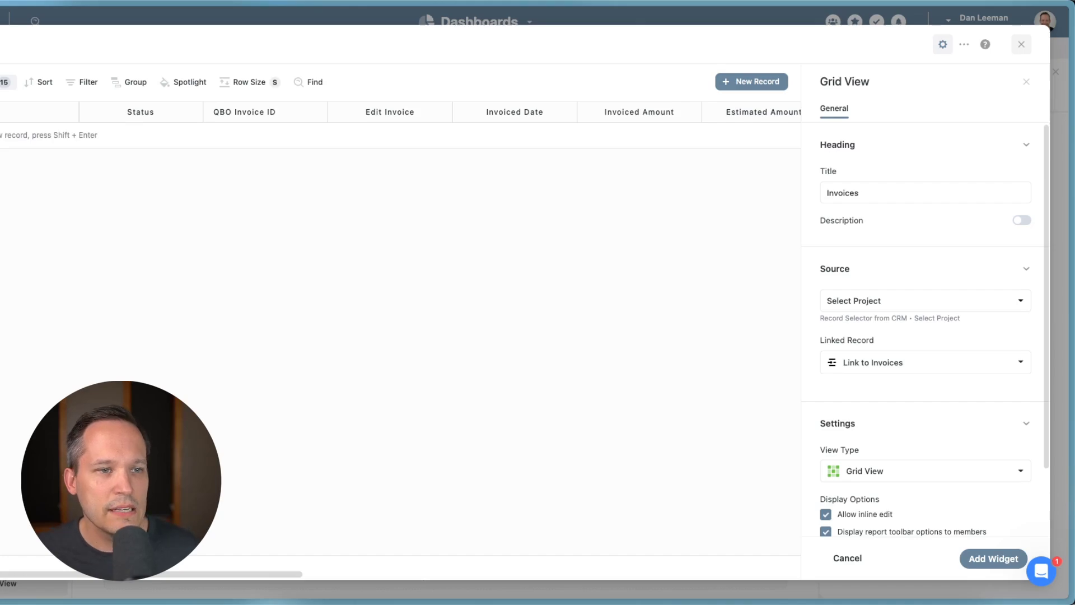
pyautogui.click(993, 558)
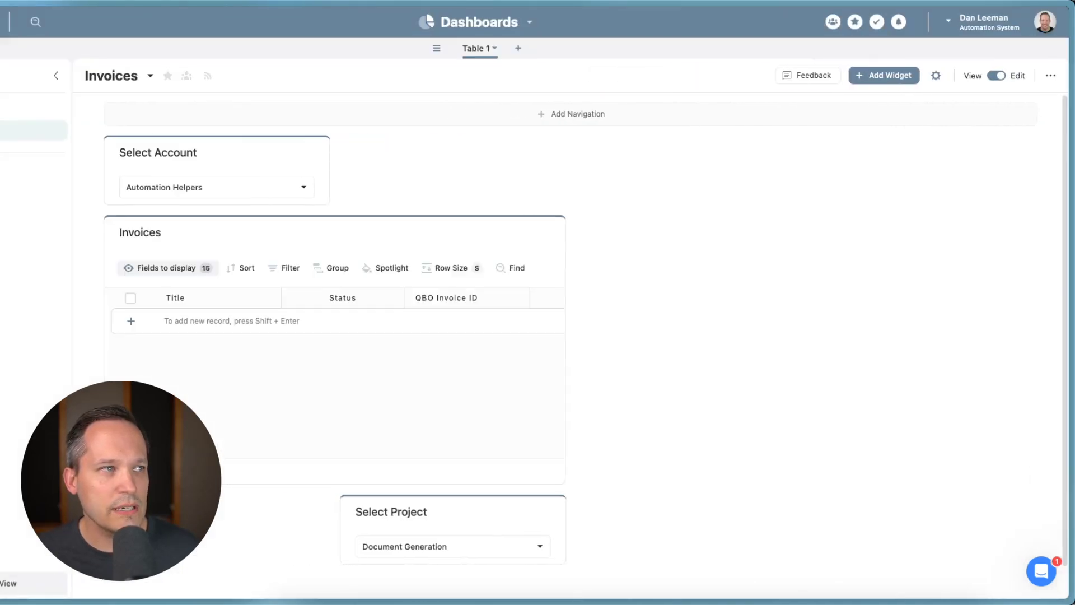
# Move the Select Project widget back beside Select Account and widen the Invoices grid to the full dashboard width
pyautogui.moveTo(347, 481); pyautogui.dragTo(358, 129)
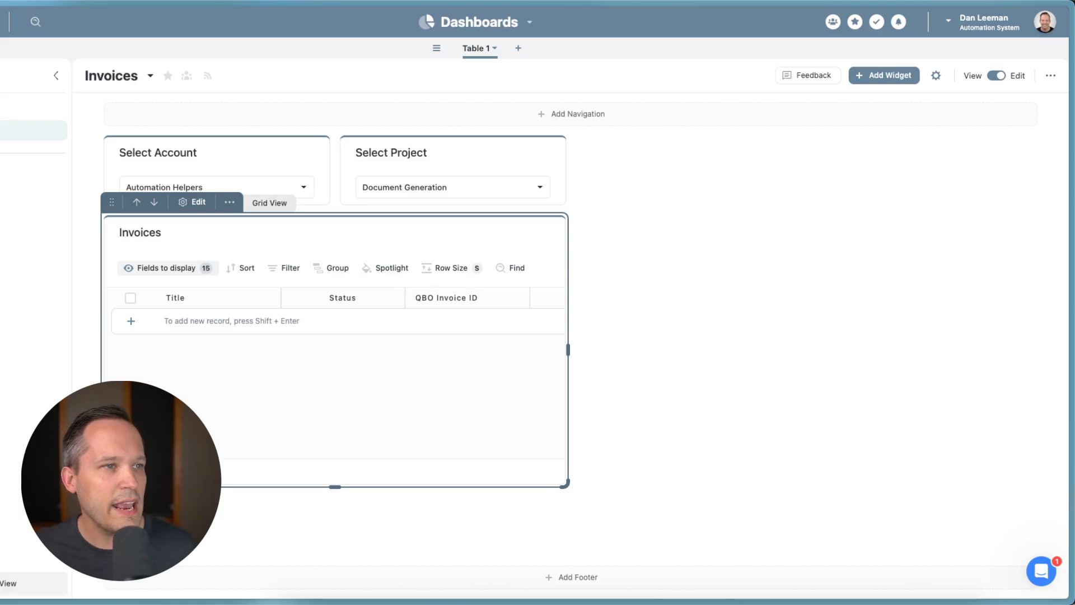
pyautogui.moveTo(568, 349); pyautogui.dragTo(1040, 350)
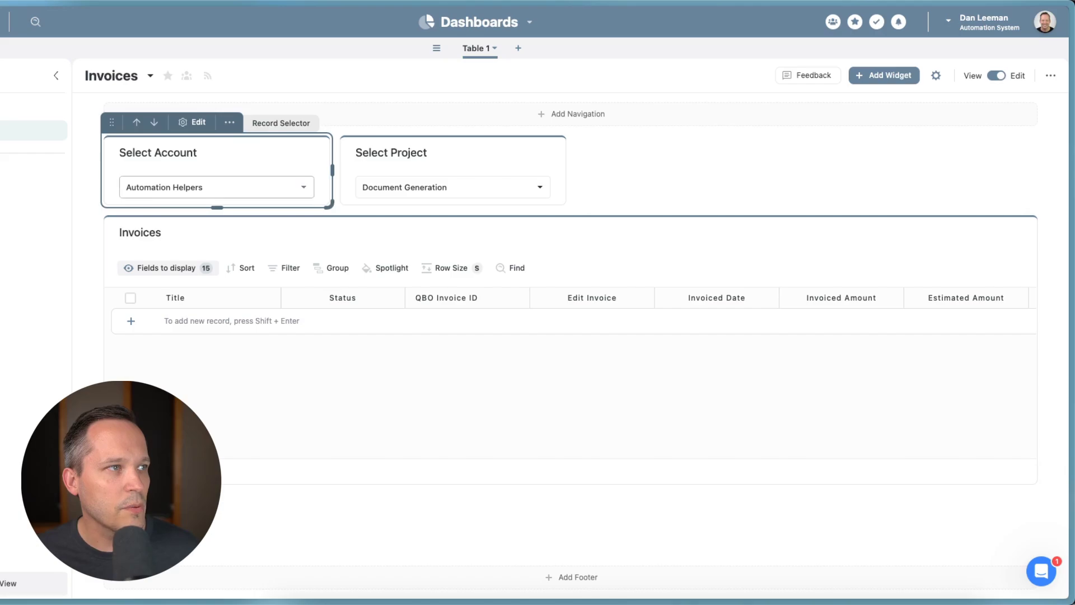
# Choose Initial Implementation in the Select Project widget to filter the invoices grid by project
pyautogui.click(215, 187)
pyautogui.click(452, 187)
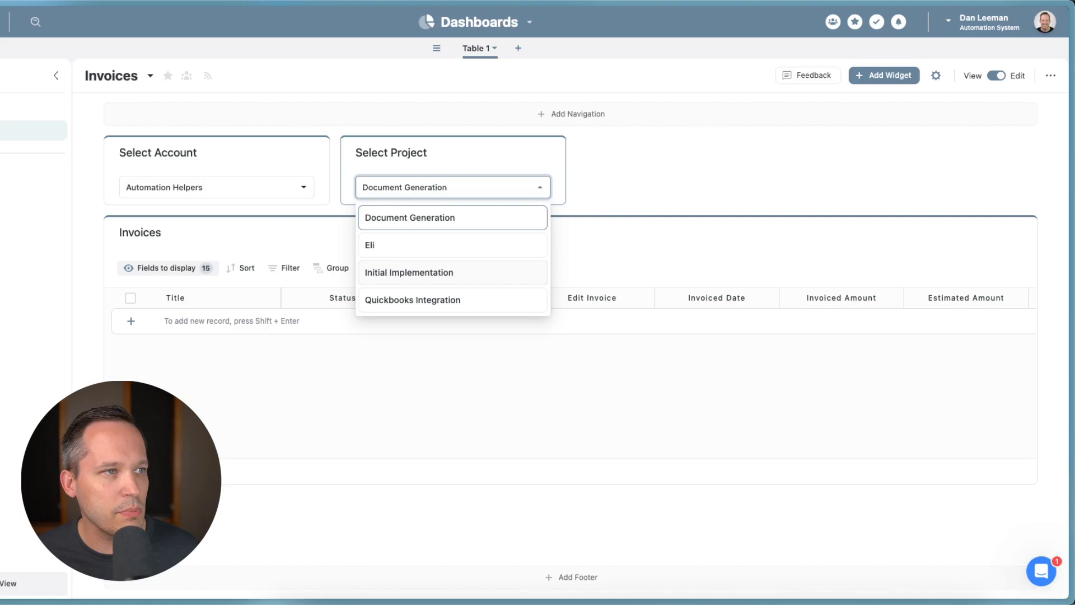
pyautogui.click(409, 272)
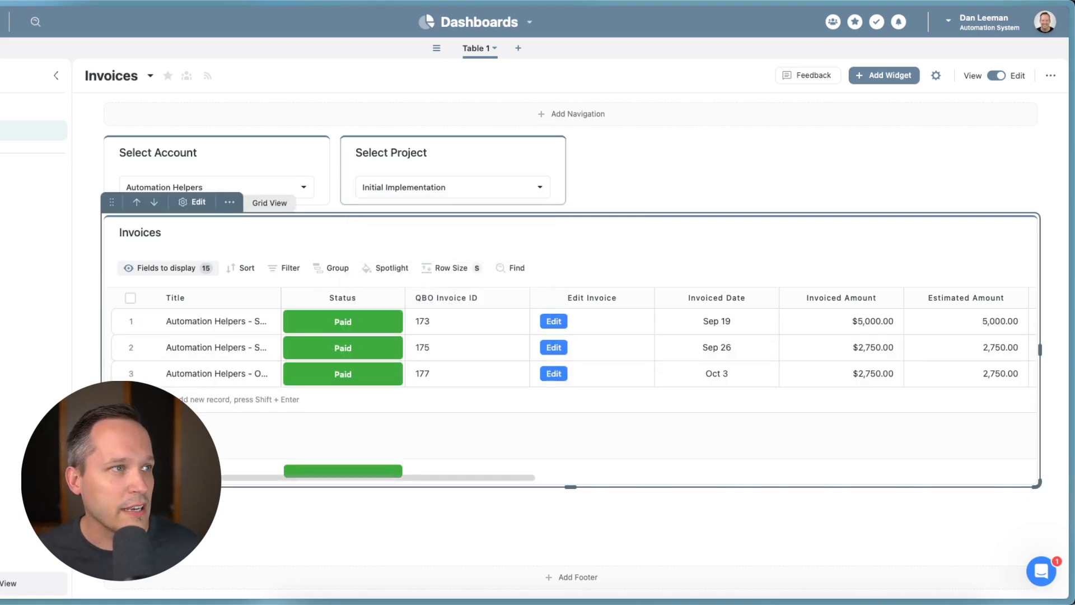
# Browse the Select Account options and view the full record of the first invoice in the grid
pyautogui.click(216, 187)
pyautogui.scroll(2, 212, 297)
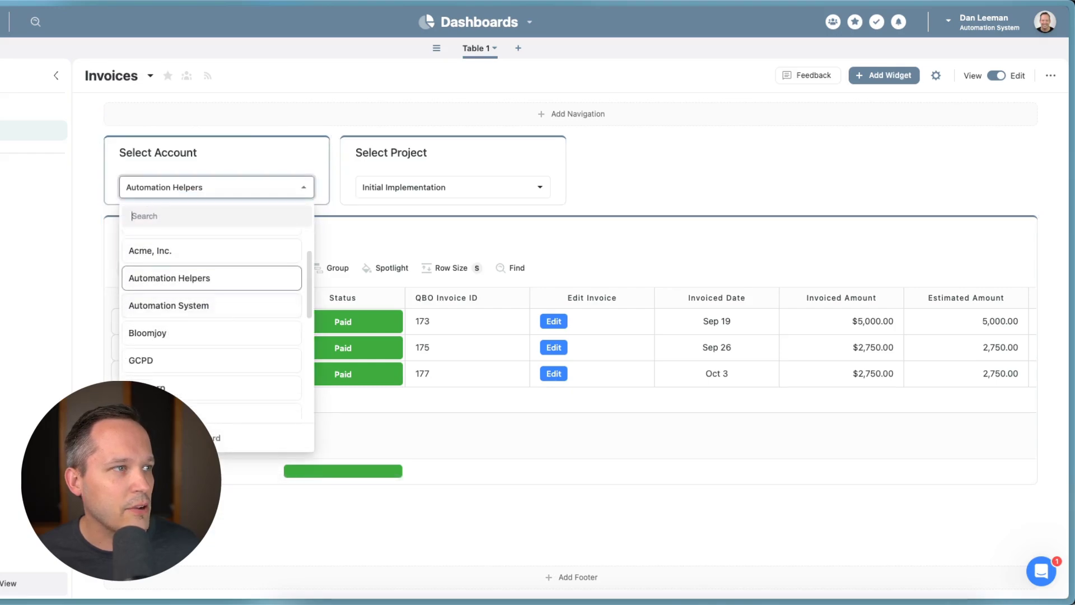
pyautogui.click(212, 242)
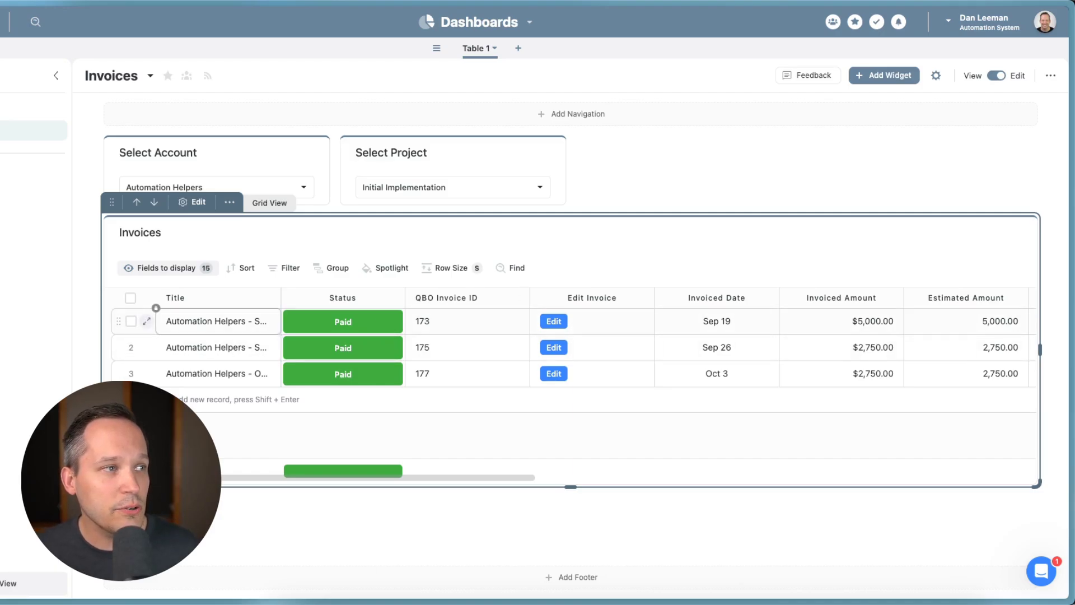
pyautogui.click(147, 321)
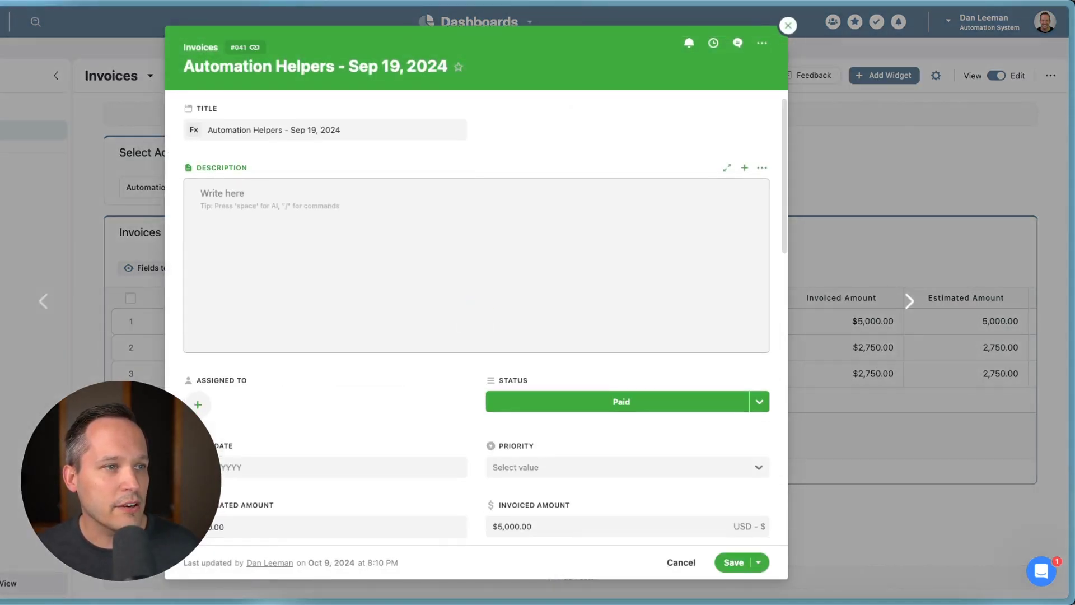
pyautogui.click(788, 26)
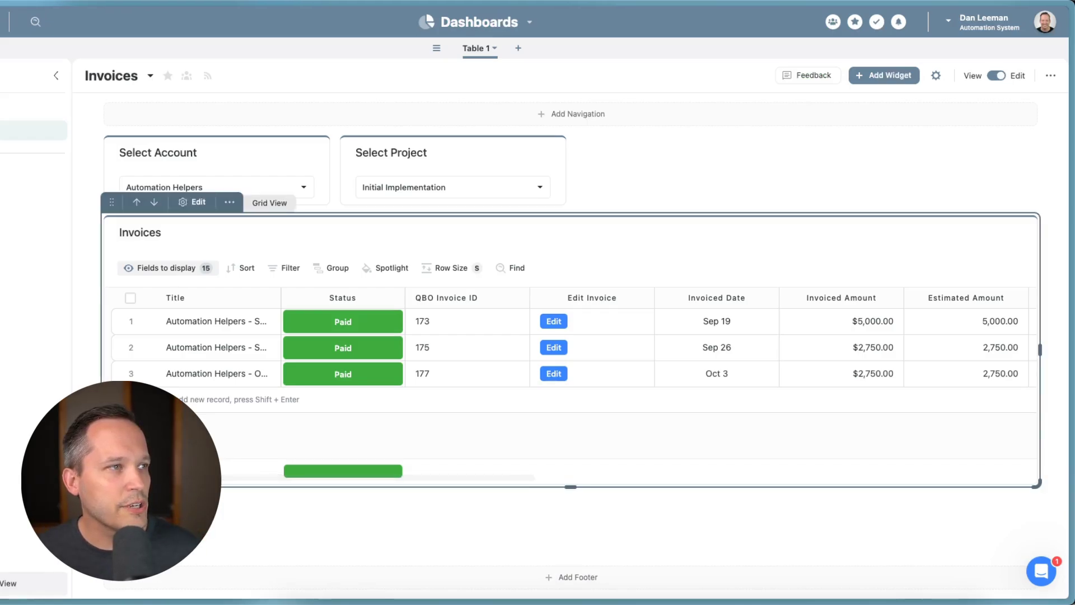
# Delete the Invoices grid widget from the dashboard
pyautogui.click(229, 202)
pyautogui.click(162, 292)
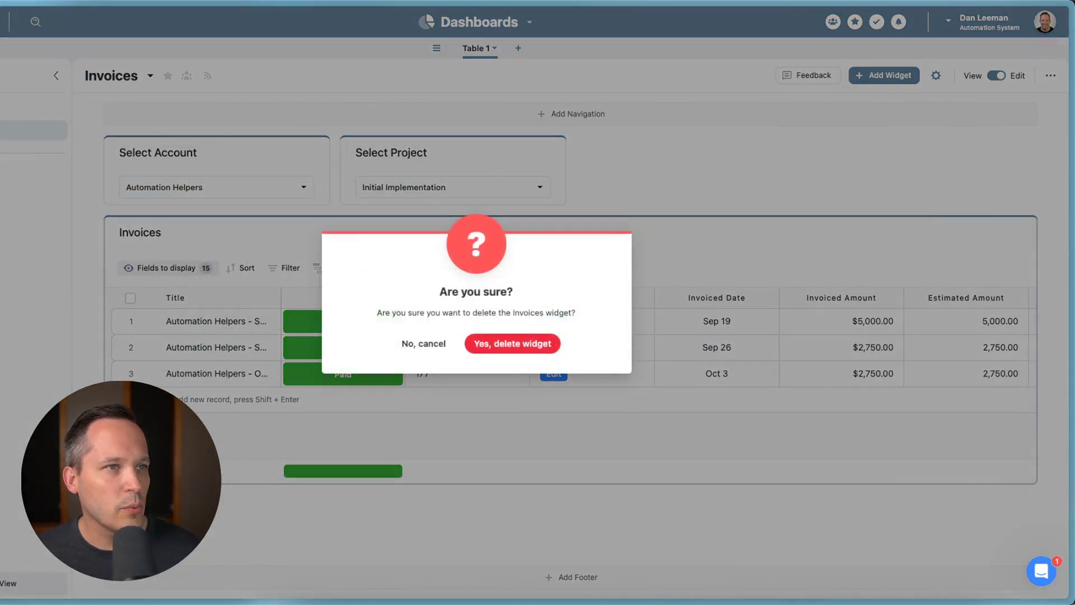
pyautogui.click(579, 344)
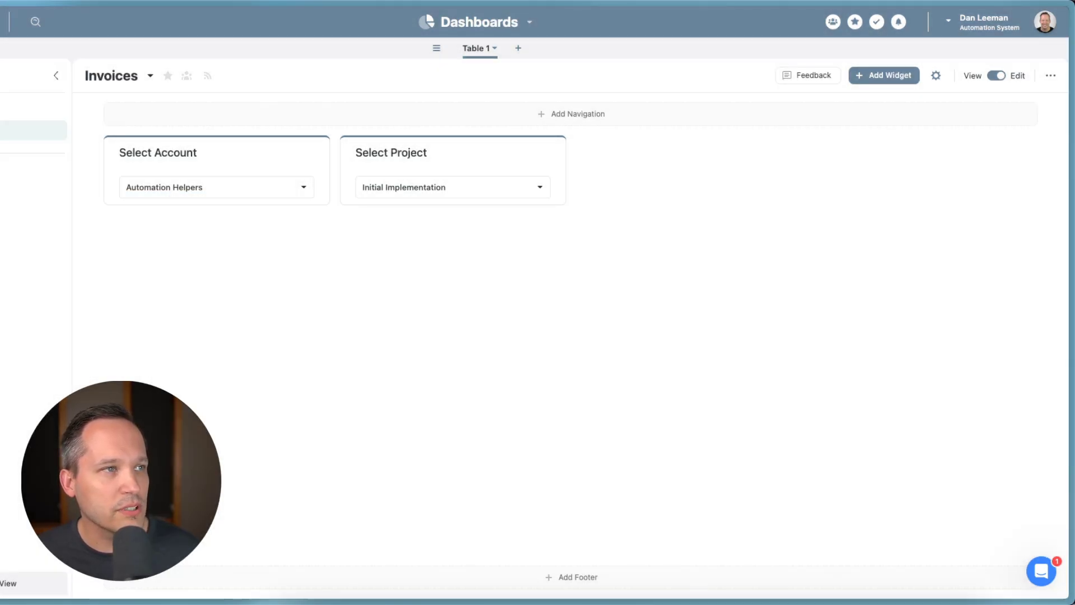
# Duplicate the Select Project widget under the name Select Invoice and place the copy directly beside Select Project
pyautogui.click(466, 122)
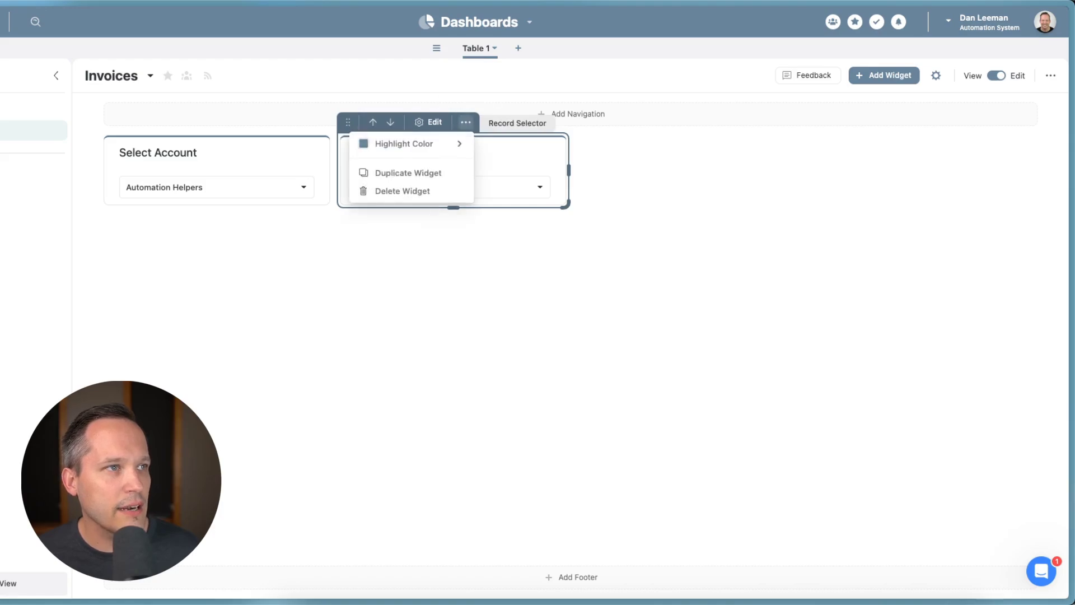
pyautogui.click(411, 173)
pyautogui.press('BackSpace')
pyautogui.press('BackSpace')
pyautogui.press('BackSpace')
pyautogui.press('BackSpace')
pyautogui.press('BackSpace')
pyautogui.press('BackSpace')
pyautogui.press('BackSpace')
pyautogui.press('BackSpace')
pyautogui.press('BackSpace')
pyautogui.press('BackSpace')
pyautogui.press('BackSpace')
pyautogui.press('BackSpace')
pyautogui.write('Invoice')
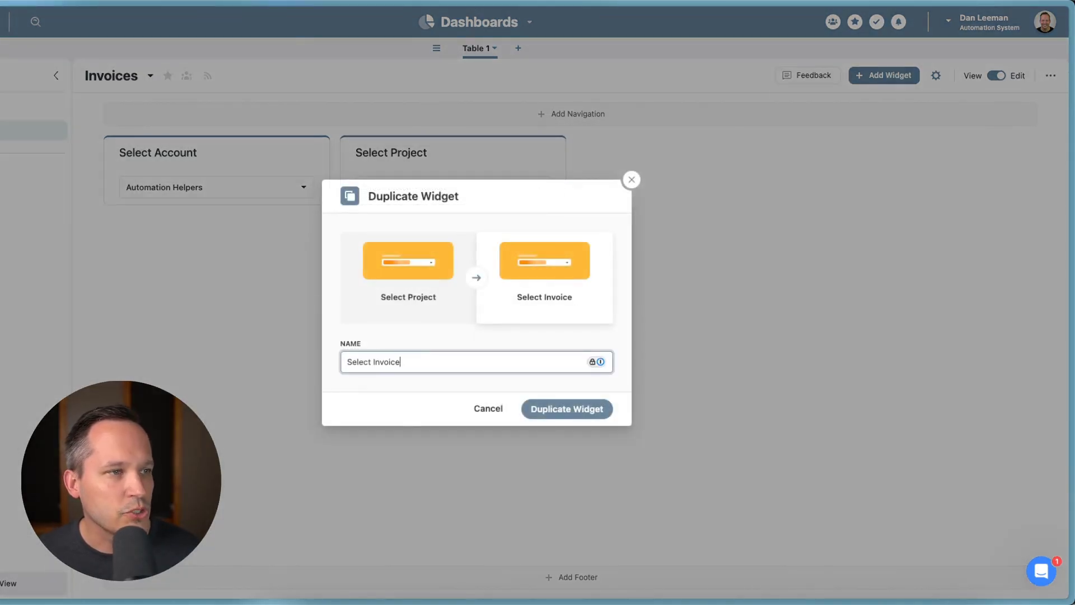
pyautogui.click(566, 408)
pyautogui.moveTo(822, 122); pyautogui.dragTo(623, 133)
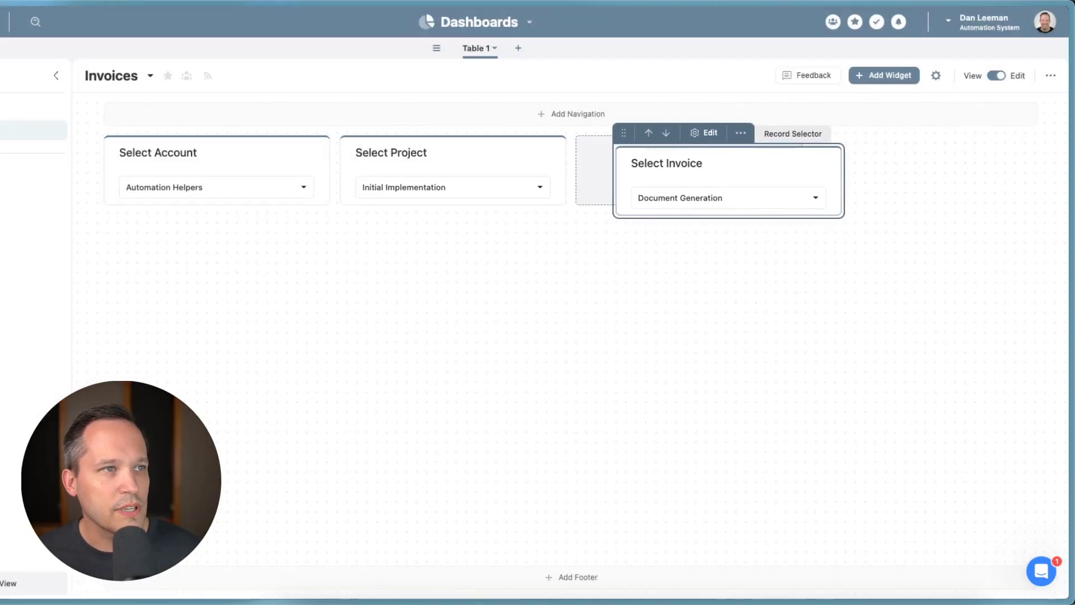
# Set Select Invoice's source to the Select Project record selector with Link to Invoices as the linked record, and display it as a List
pyautogui.click(668, 120)
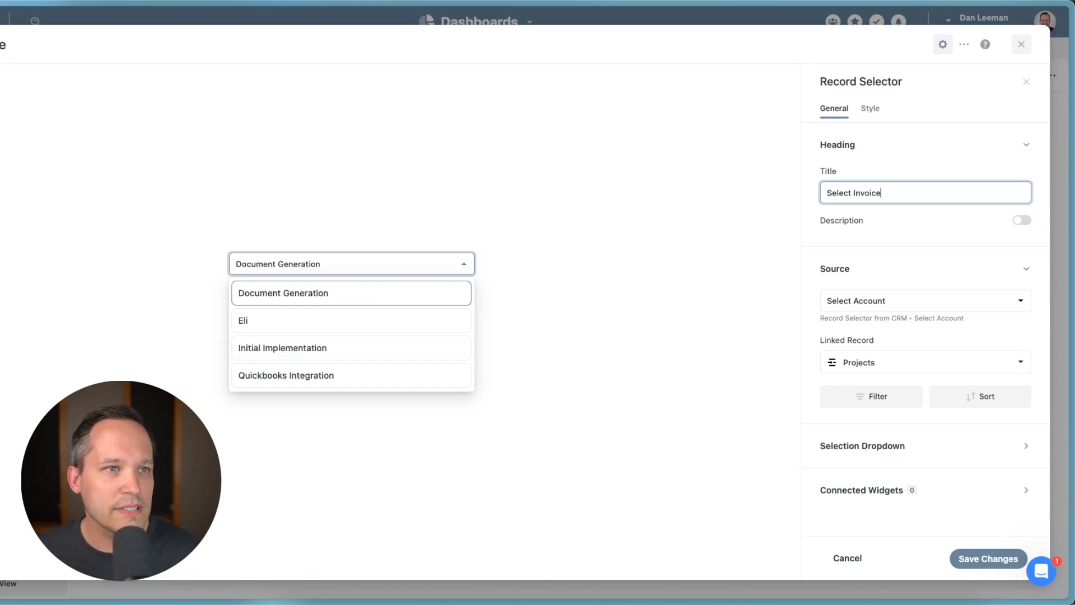
pyautogui.click(925, 301)
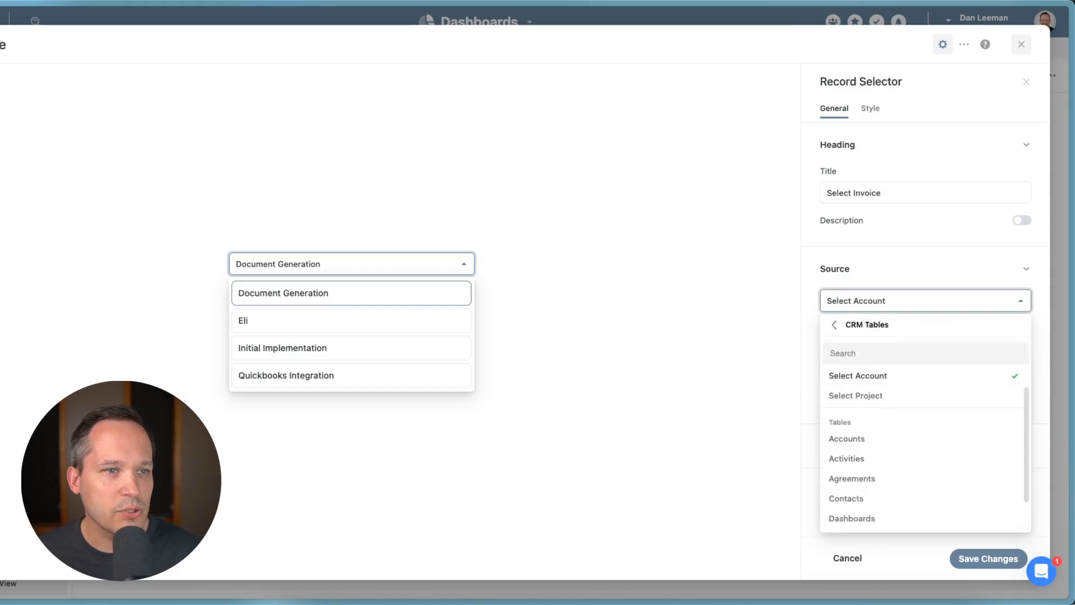
pyautogui.click(856, 396)
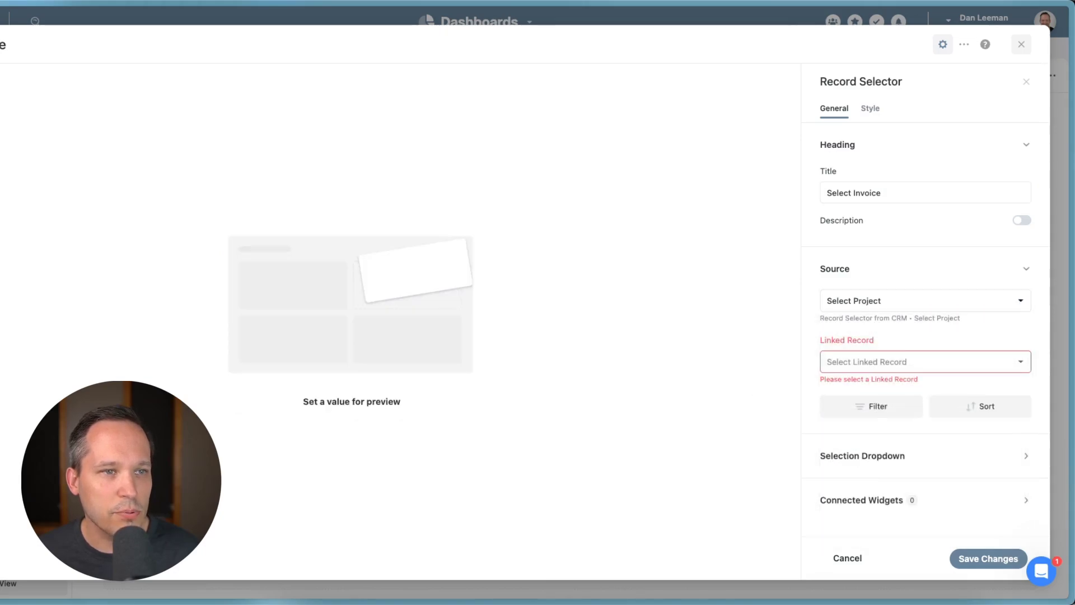
pyautogui.click(925, 361)
pyautogui.click(862, 413)
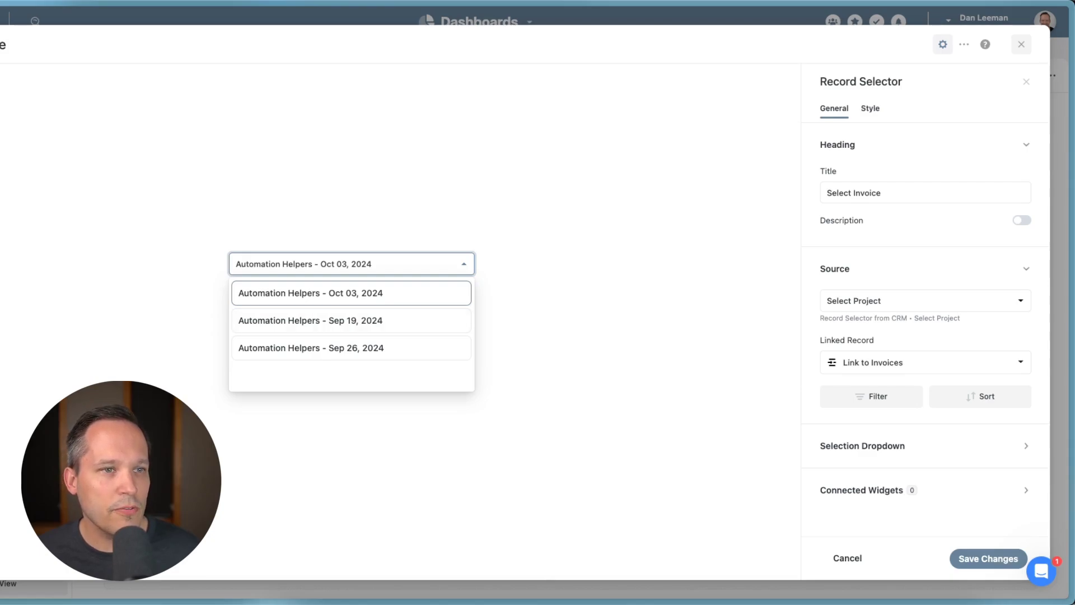
pyautogui.click(870, 108)
pyautogui.click(980, 206)
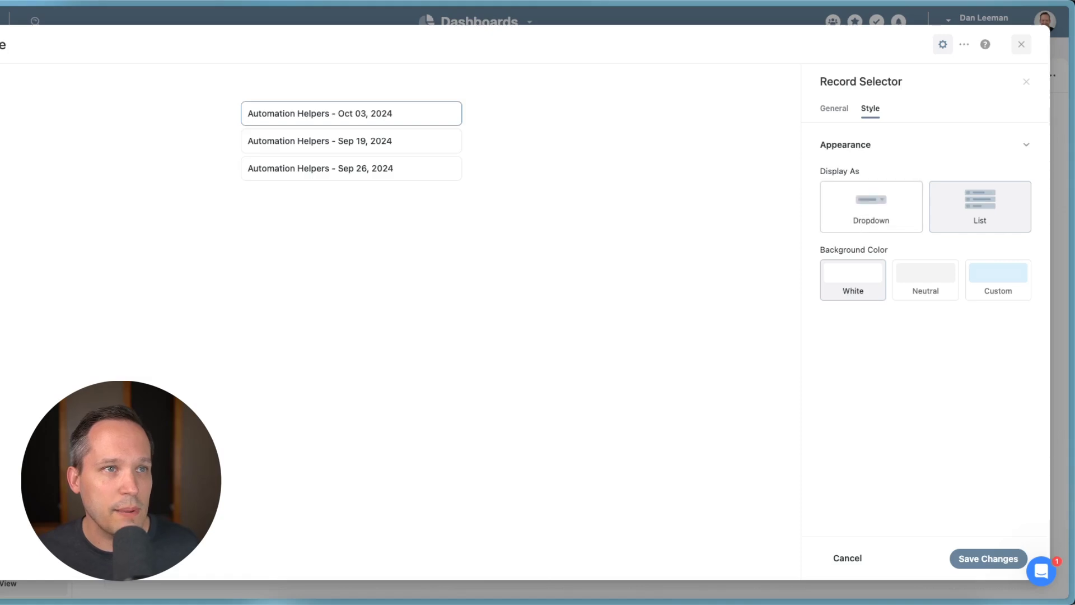
# Add the Invoiced Amount field to the entries displayed in the Select Invoice widget and save the changes
pyautogui.click(833, 108)
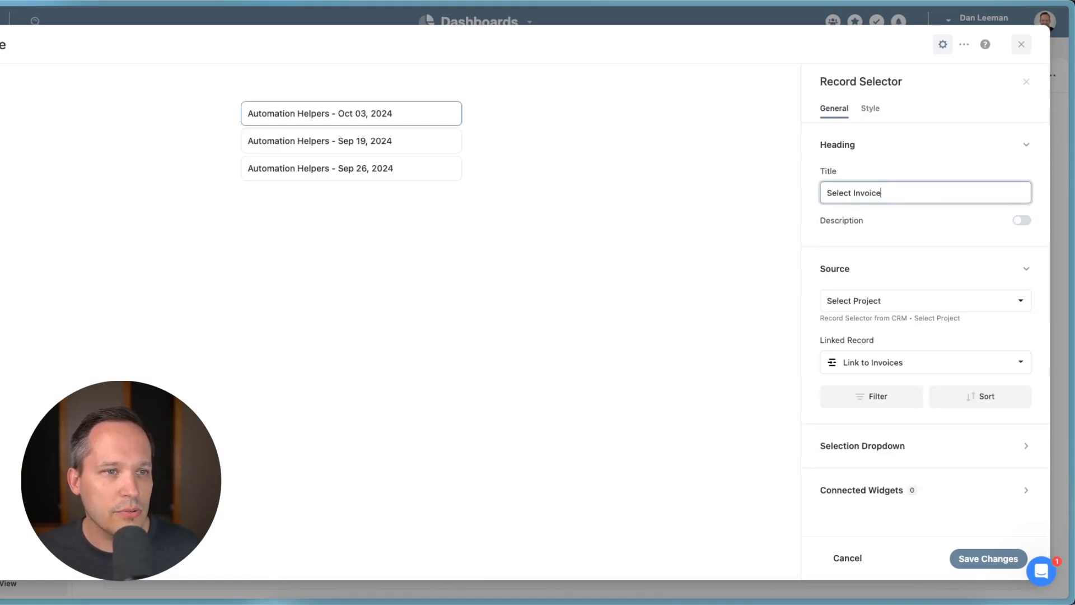
pyautogui.click(861, 445)
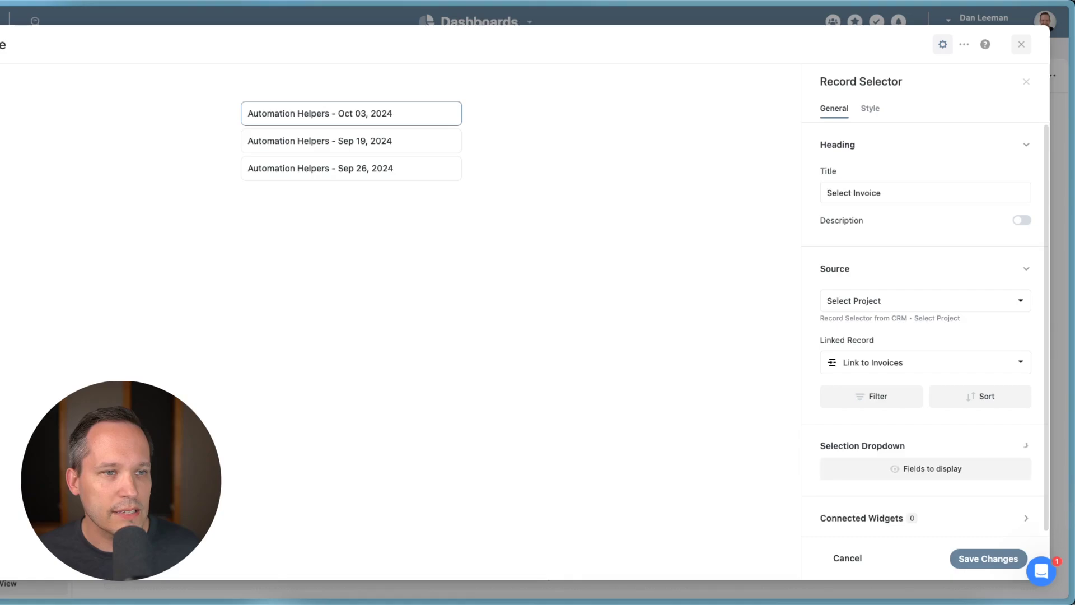
pyautogui.click(925, 468)
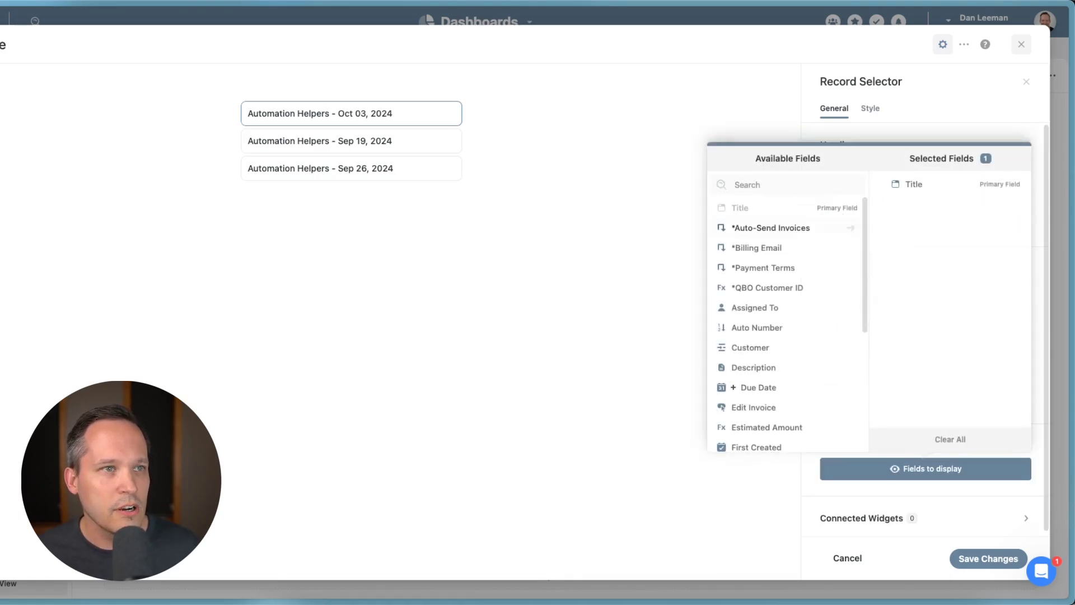
pyautogui.write('am')
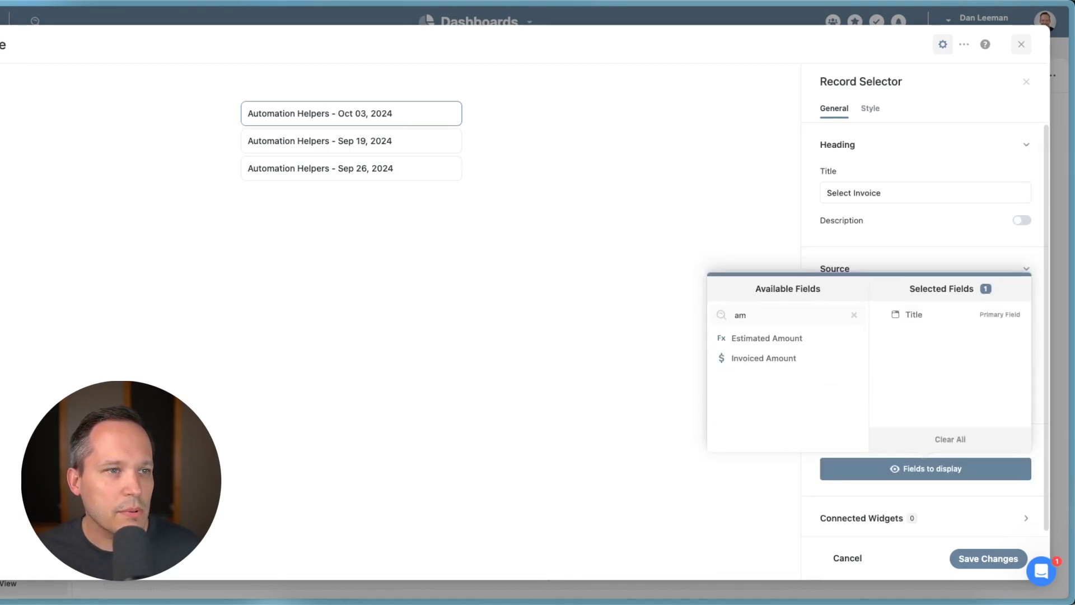
pyautogui.click(849, 358)
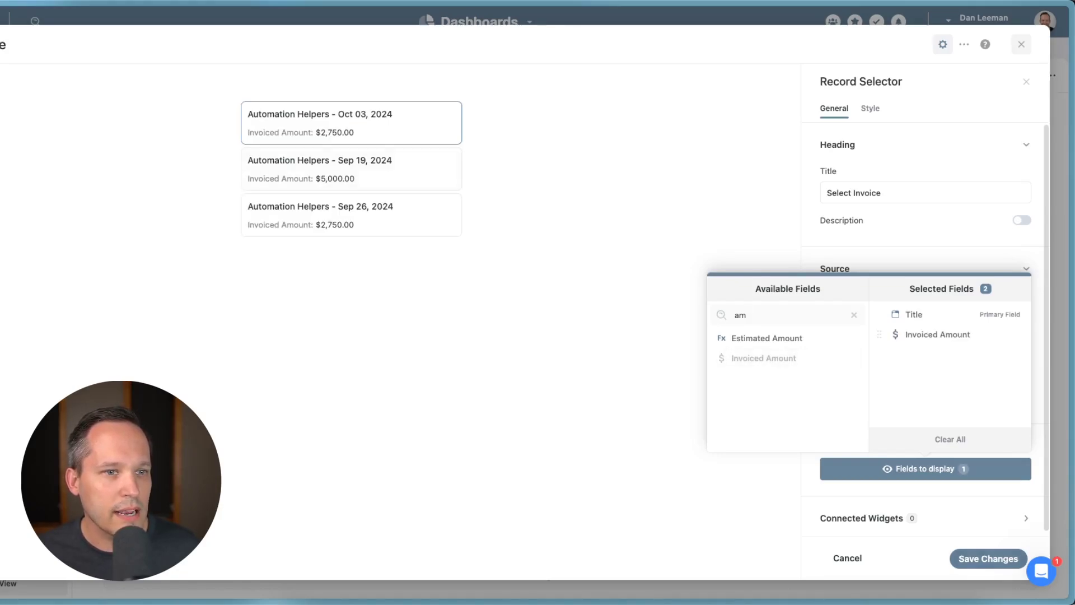
pyautogui.click(989, 558)
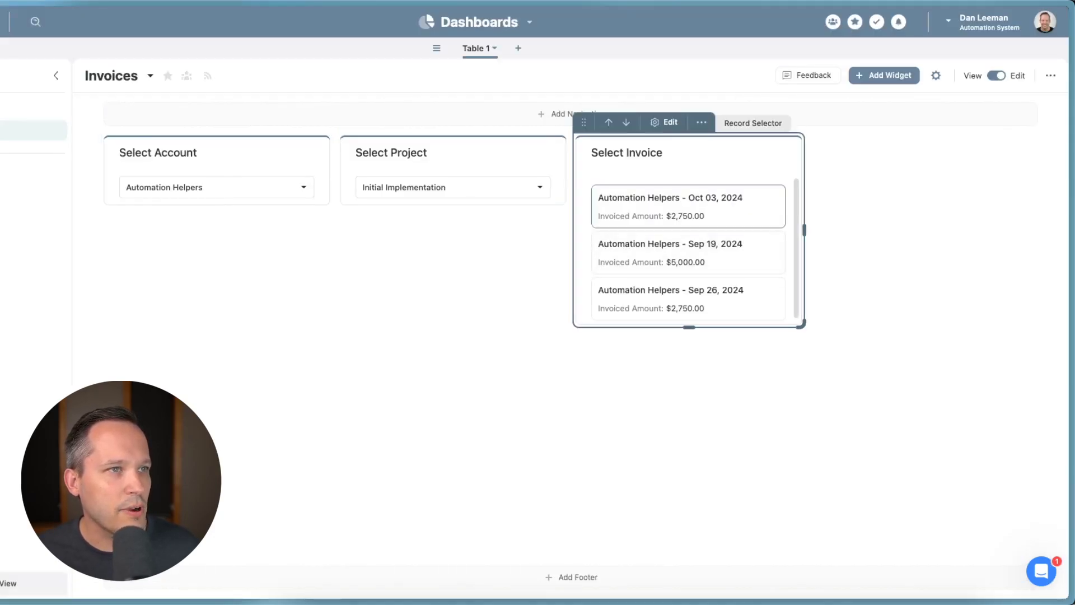
# Move the Select Invoice widget directly below Select Account
pyautogui.moveTo(583, 123); pyautogui.dragTo(115, 203)
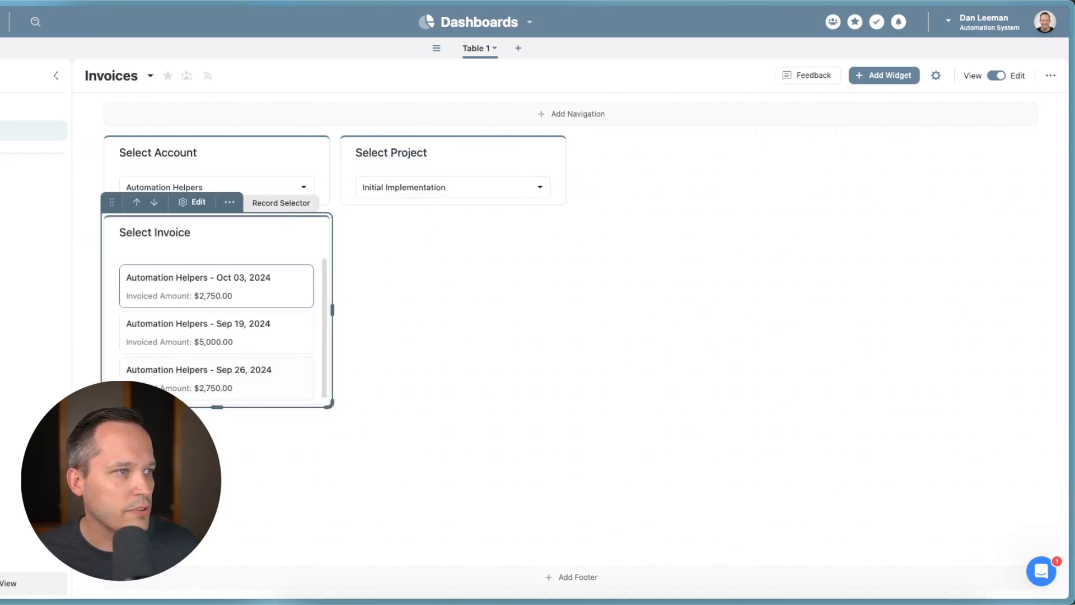
# Extend the Select Invoice widget's height well beyond its three entries and select the Sep 19, 2024 invoice
pyautogui.moveTo(217, 407); pyautogui.dragTo(217, 567)
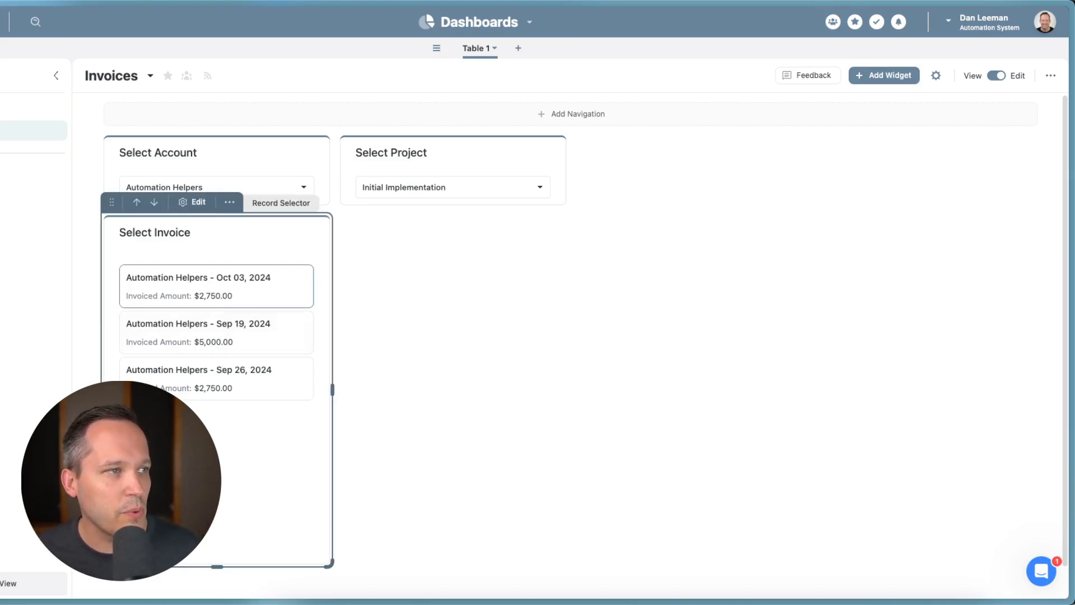
pyautogui.click(216, 332)
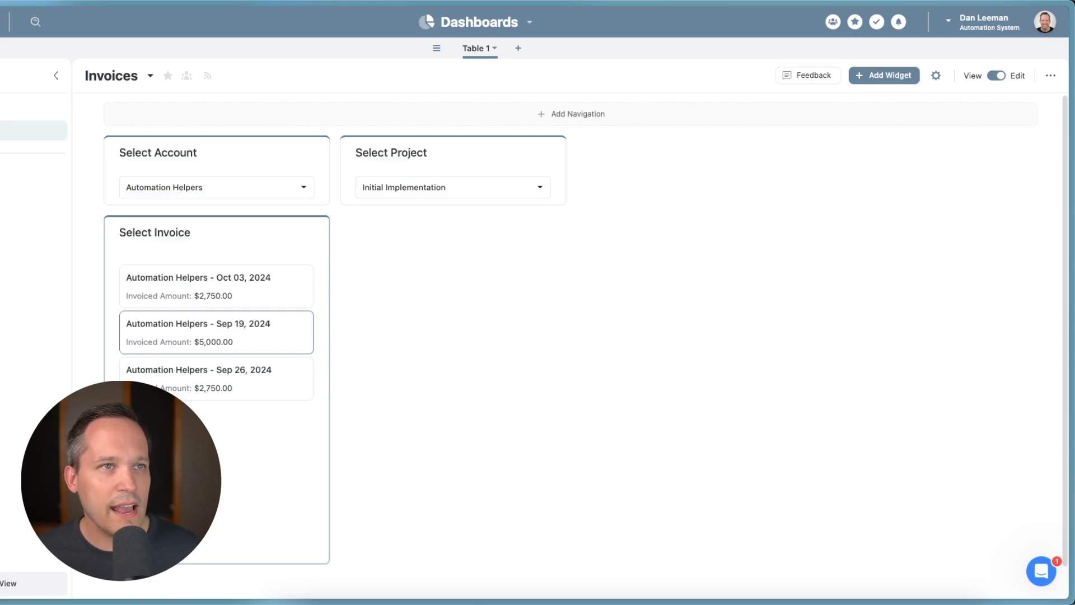
# Create a Record Details widget titled Invoice Details and set its source to the Select Invoice widget
pyautogui.click(885, 75)
pyautogui.write('det')
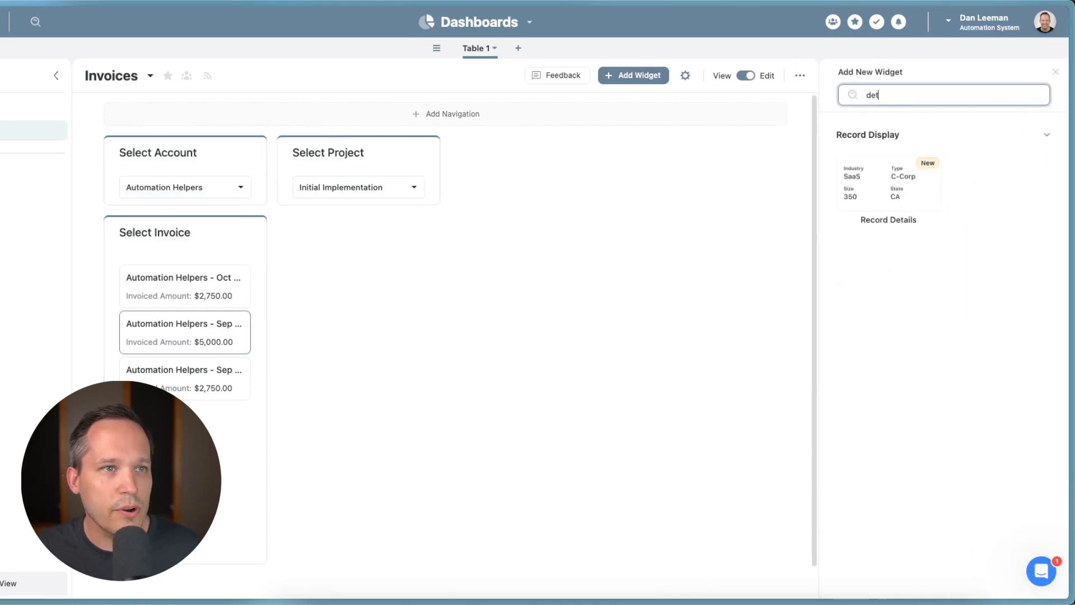
pyautogui.click(888, 182)
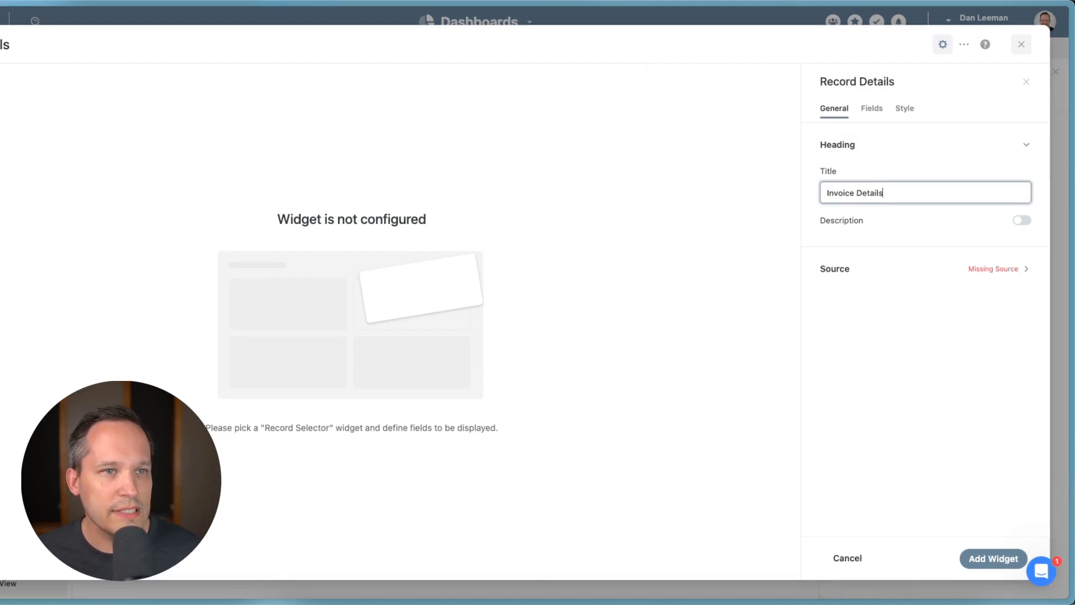
pyautogui.click(925, 268)
pyautogui.click(924, 300)
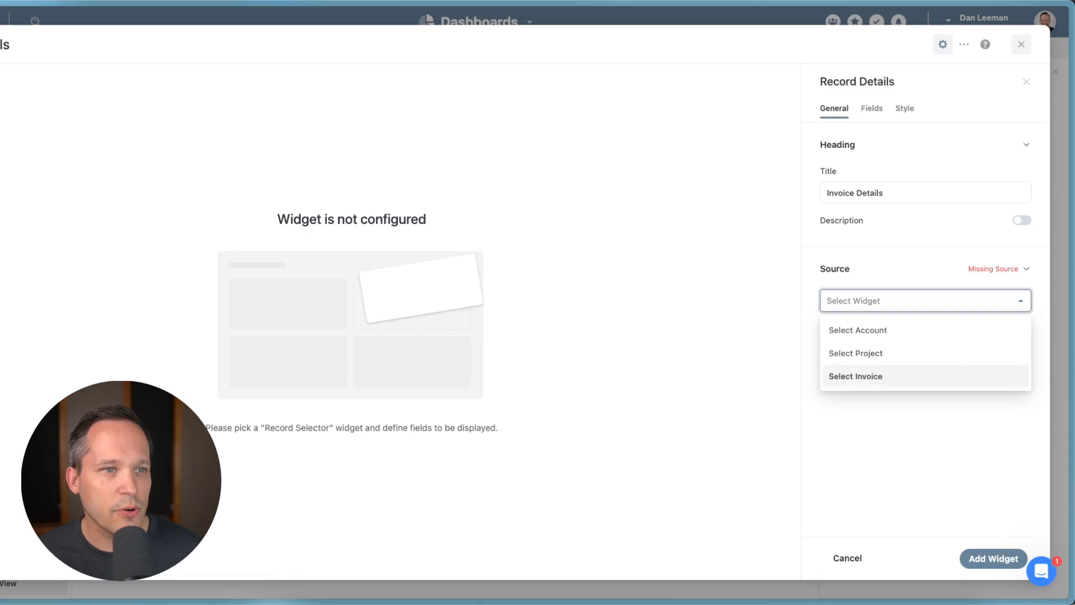
pyautogui.click(925, 375)
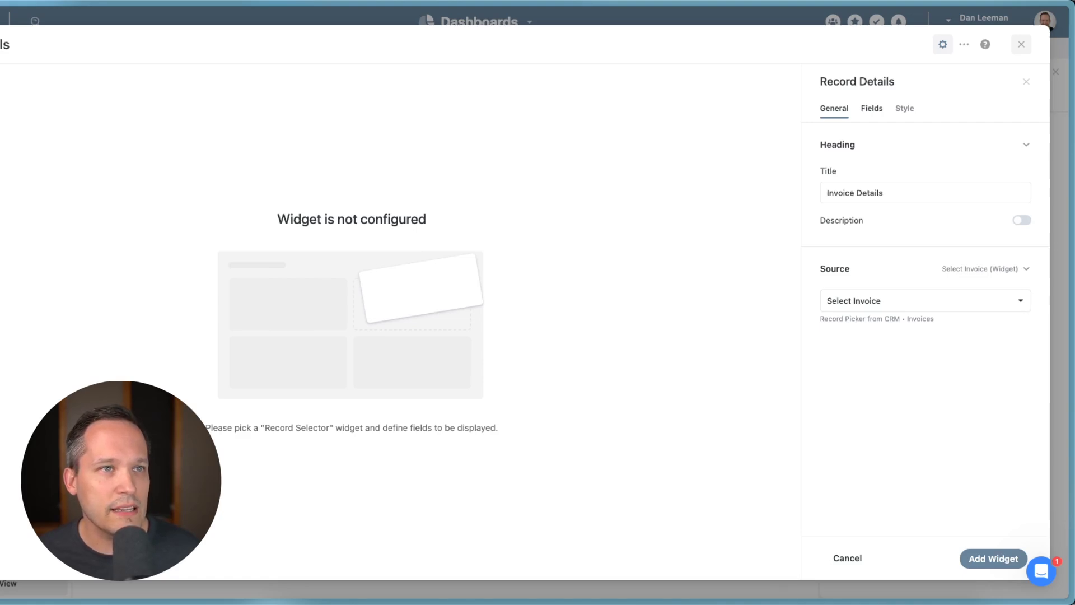
# Display the Invoiced Date and Invoice Lines fields in Invoice Details and add the widget to the dashboard
pyautogui.click(872, 108)
pyautogui.click(847, 167)
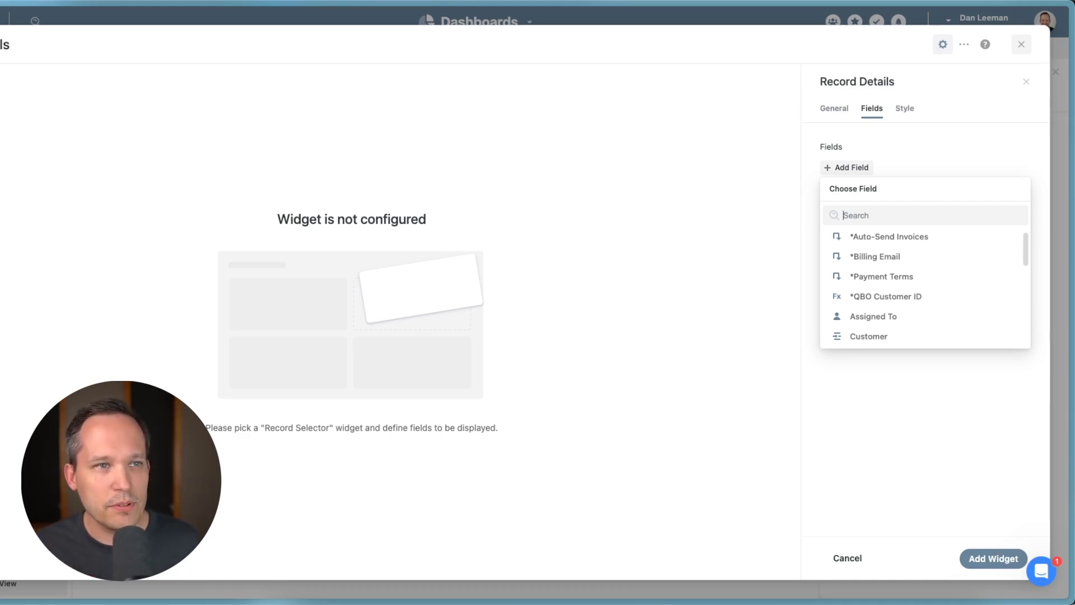
pyautogui.write('dat')
pyautogui.click(876, 257)
pyautogui.click(847, 196)
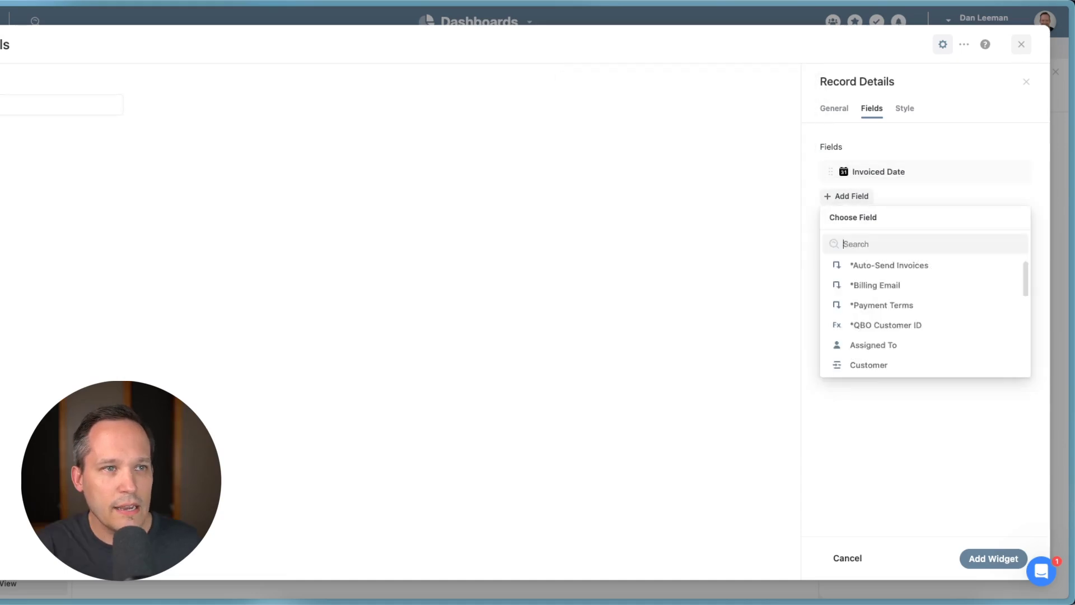
pyautogui.write('line')
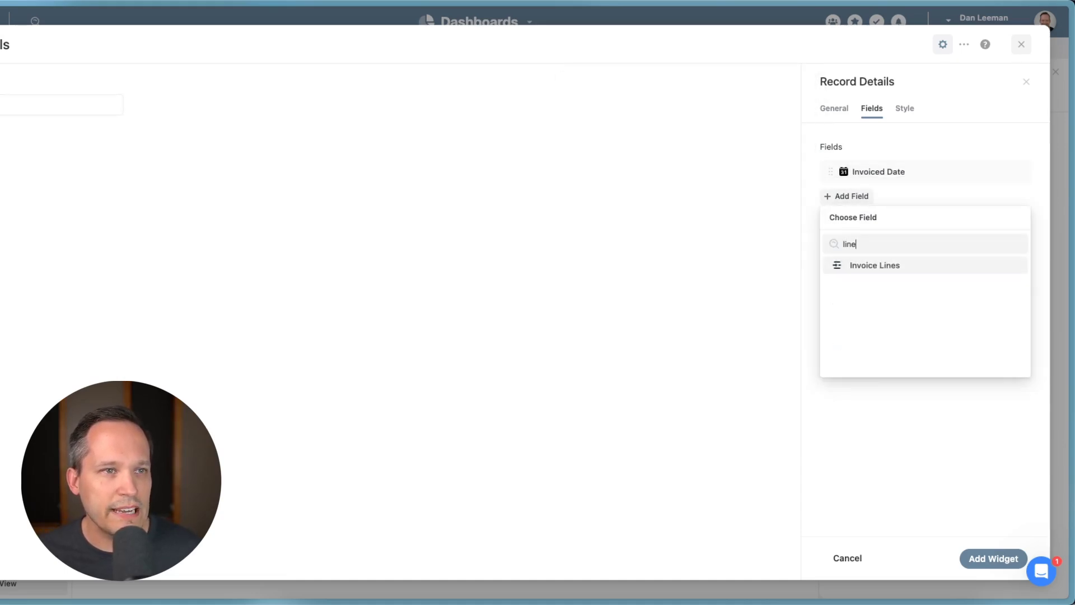
pyautogui.click(874, 265)
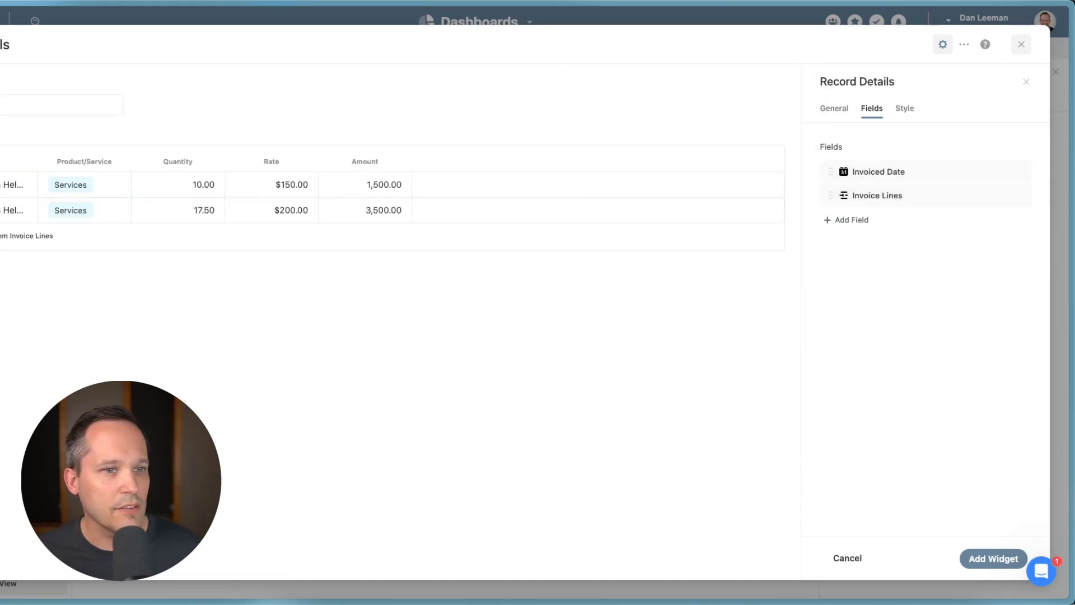
pyautogui.click(994, 559)
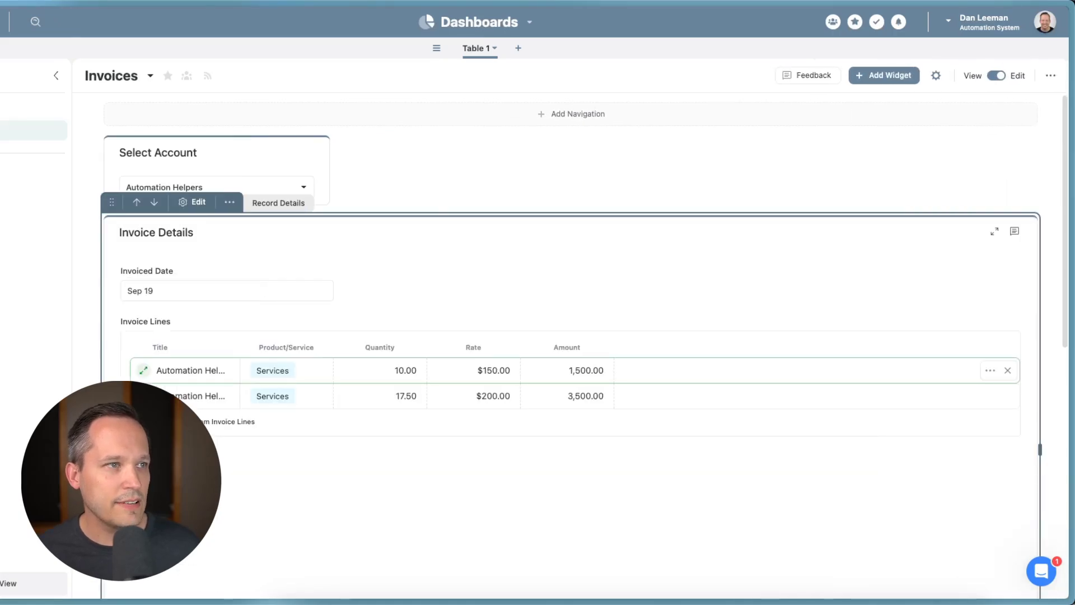
# Rearrange the widgets so Select Project sits beside Select Account and Invoice Details sits beside Select Invoice
pyautogui.scroll(-5, 570, 346)
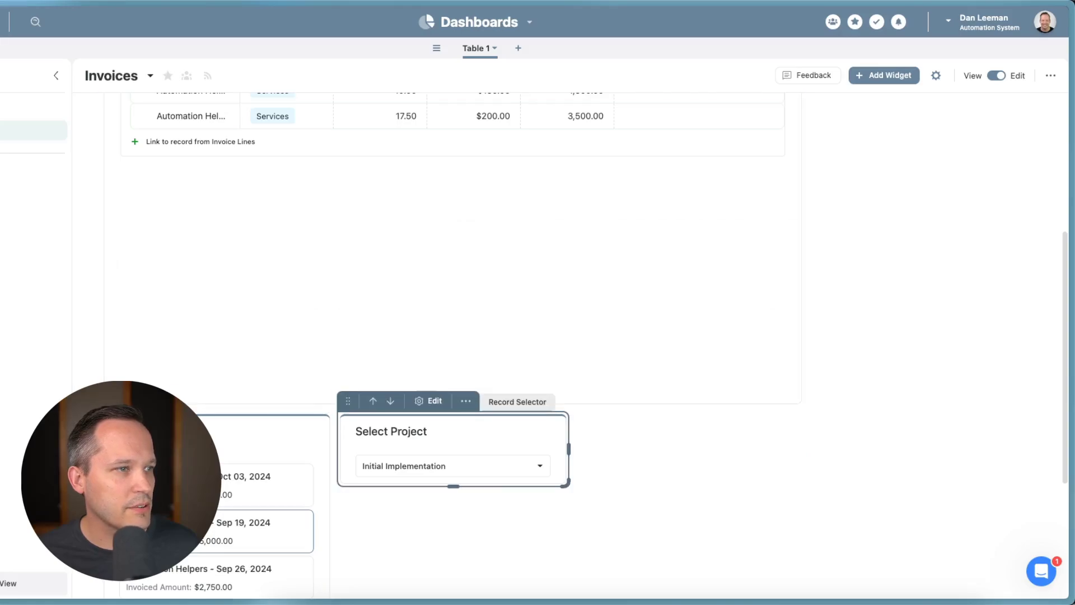
pyautogui.click(372, 401)
pyautogui.scroll(5, 452, 346)
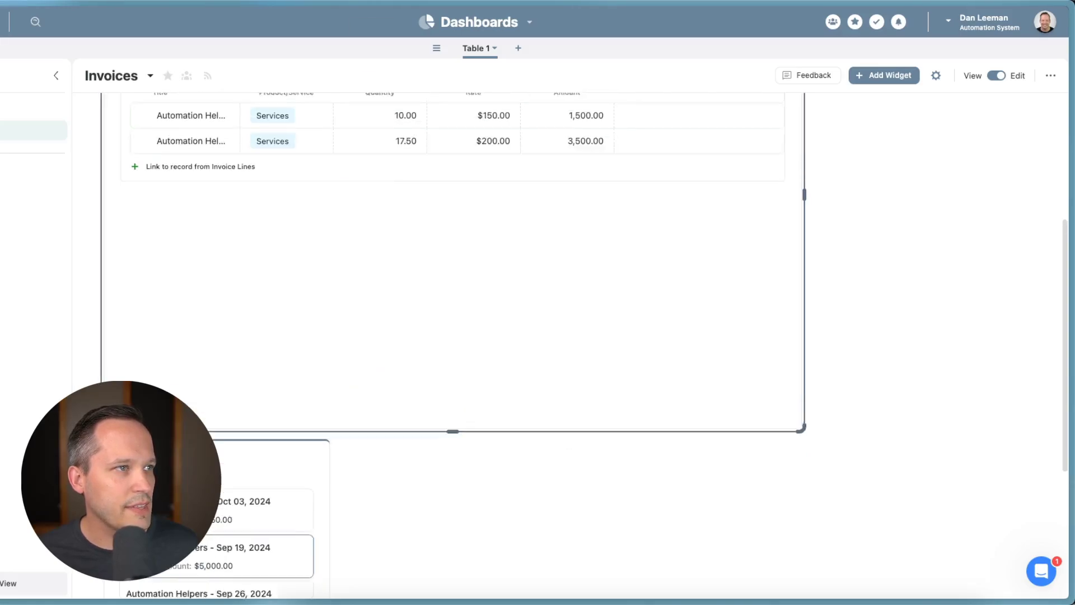
pyautogui.scroll(-4, 452, 346)
pyautogui.scroll(4, 453, 346)
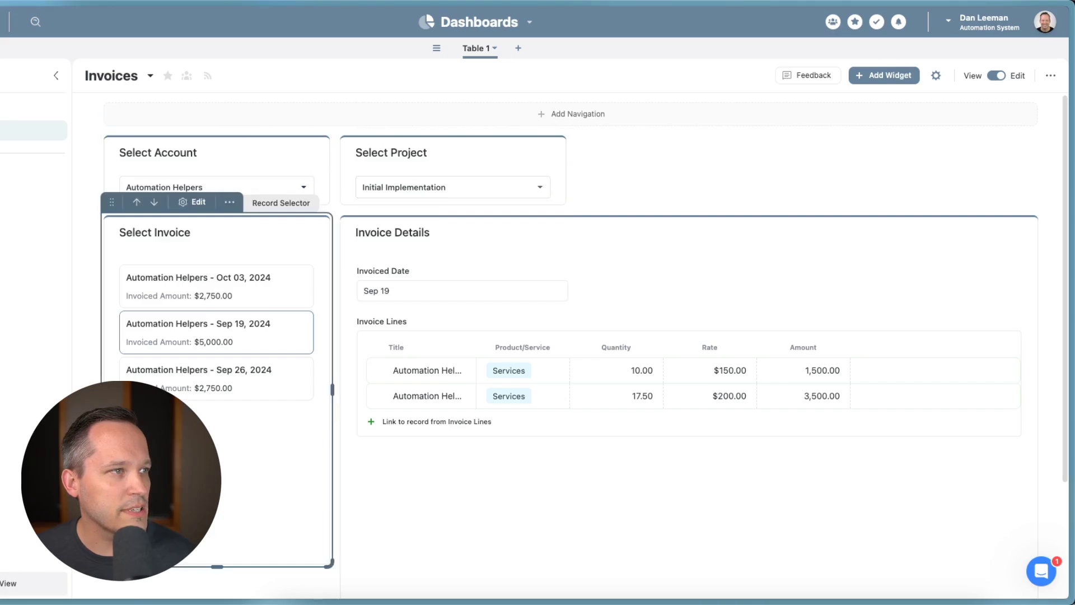
# Check the linked widgets by selecting the Oct 03, 2024 invoice and switching the account to A&P Industries
pyautogui.click(216, 286)
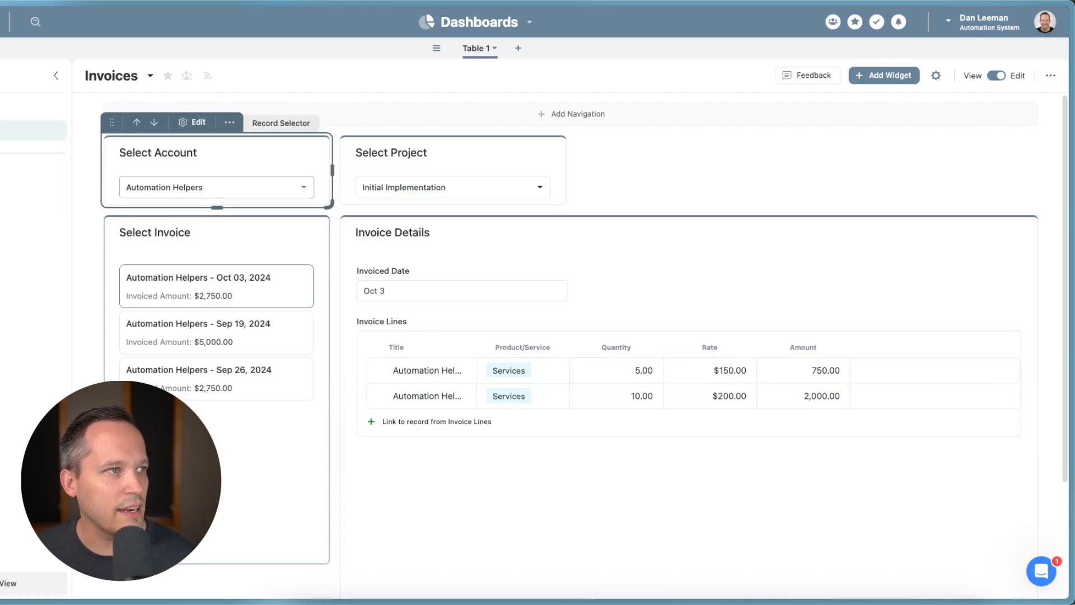
pyautogui.click(216, 187)
pyautogui.scroll(2, 211, 352)
pyautogui.click(159, 242)
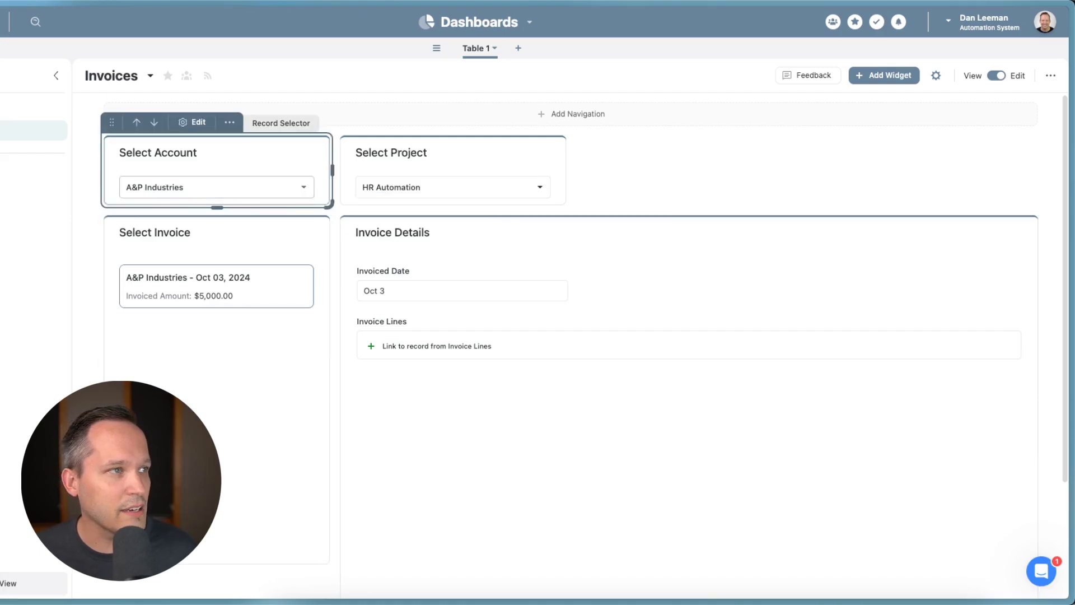
# View the details of the Sep 19, 2024 invoice for the Automation Helpers account's Initial Implementation project
pyautogui.click(217, 187)
pyautogui.click(169, 324)
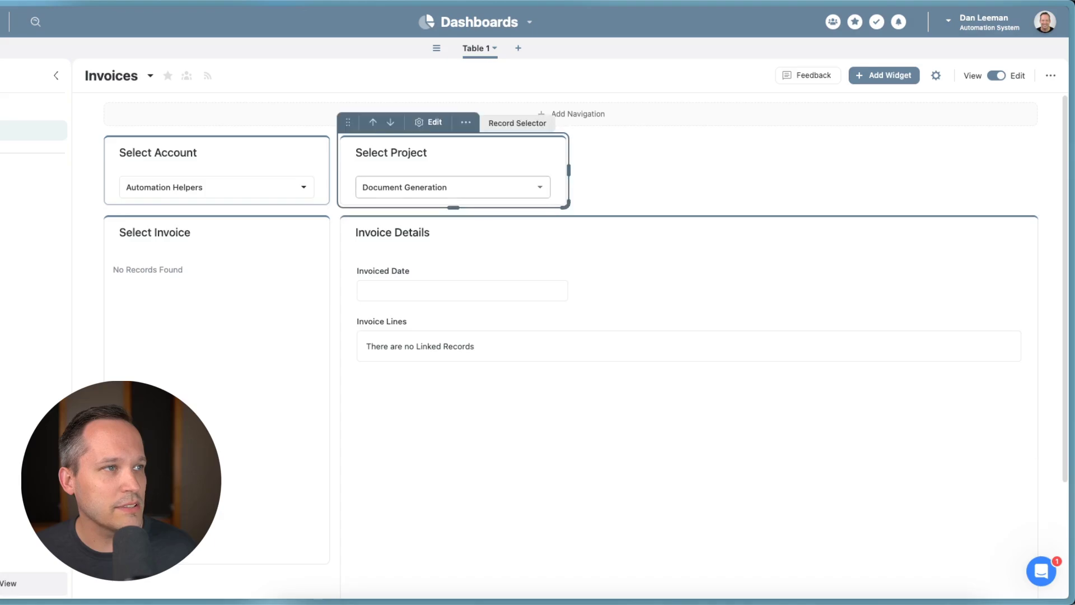
pyautogui.click(448, 187)
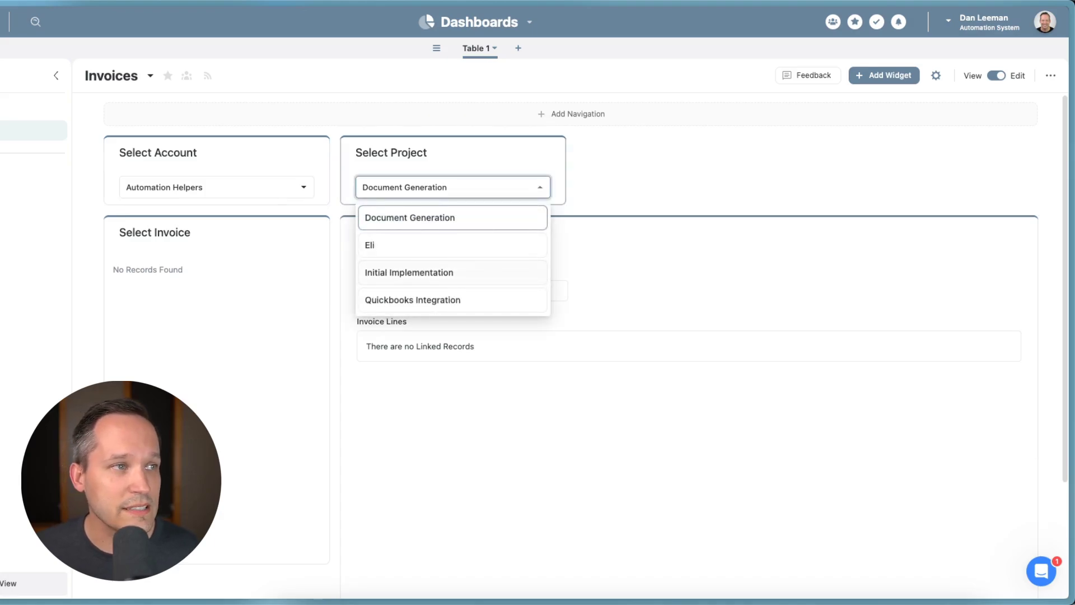
pyautogui.click(409, 272)
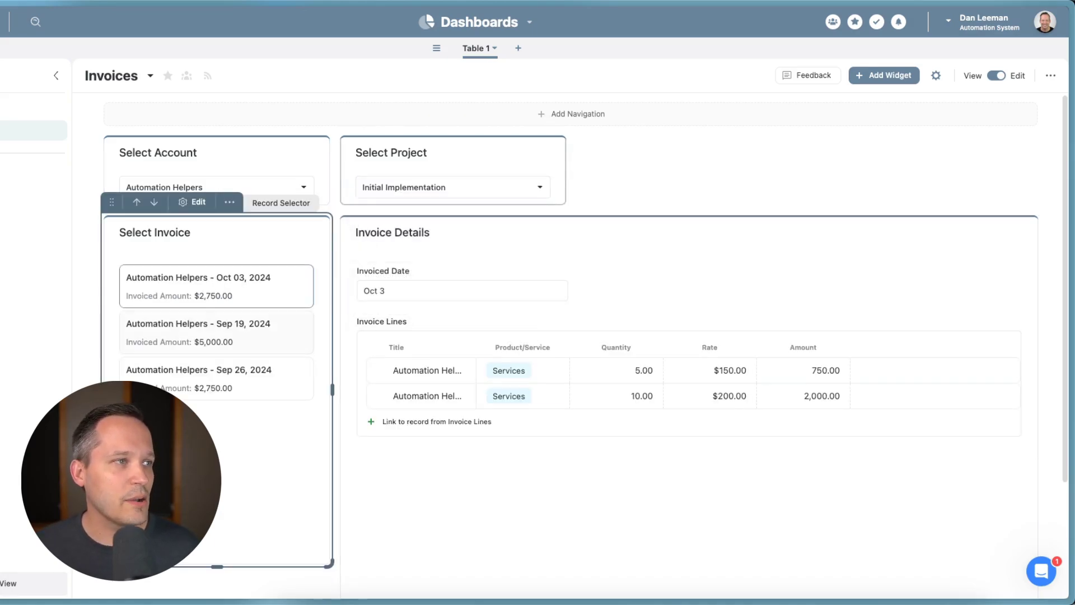
pyautogui.click(216, 332)
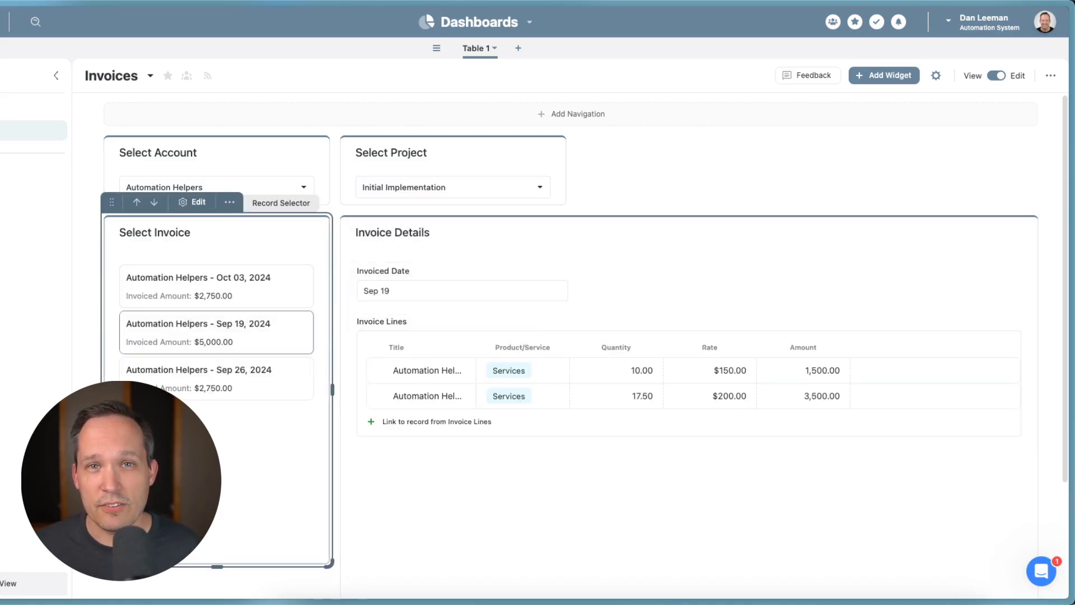